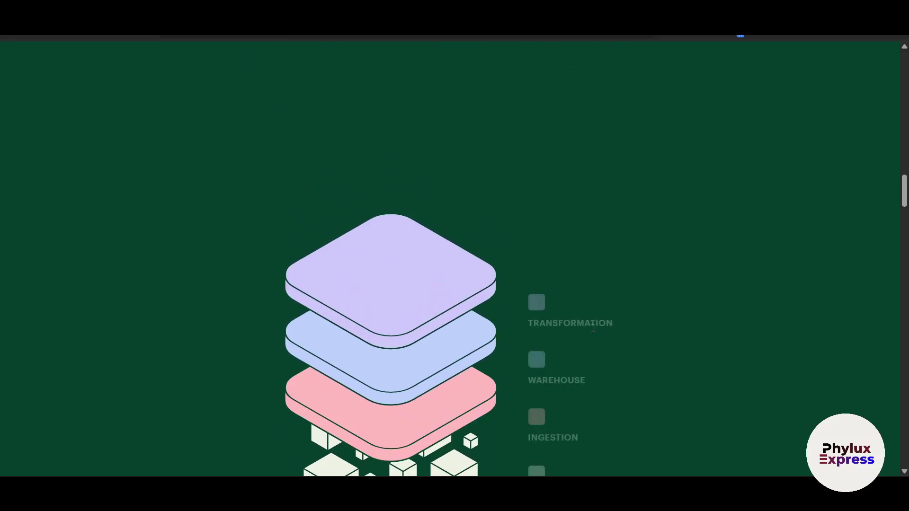
Look through the Mode homepage, including its data stack diagram
scroll(592, 328, "down", 5)
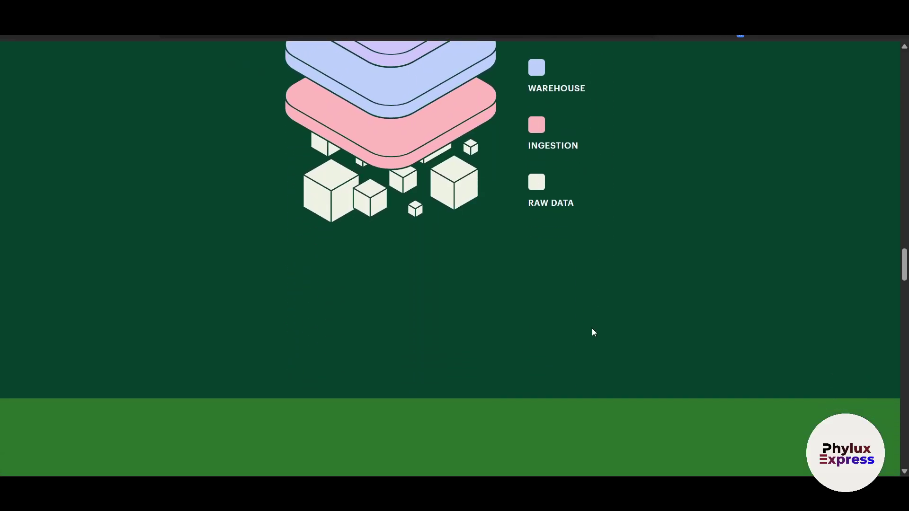
scroll(592, 329, "down", 3)
scroll(592, 328, "up", 10)
scroll(591, 333, "up", 10)
scroll(78, 210, "left", 2)
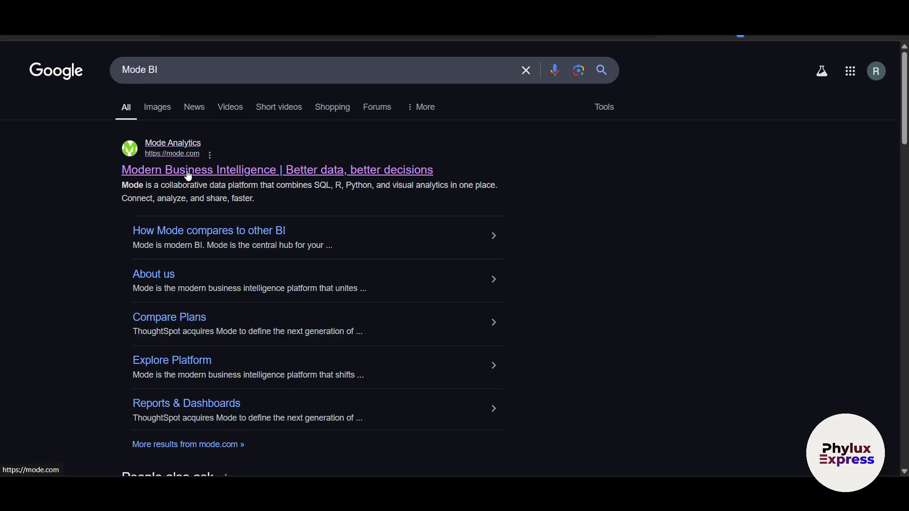
Open the Mode website from the search results and review its comparison of the Studio, Pro and Enterprise plans
left_click(188, 173)
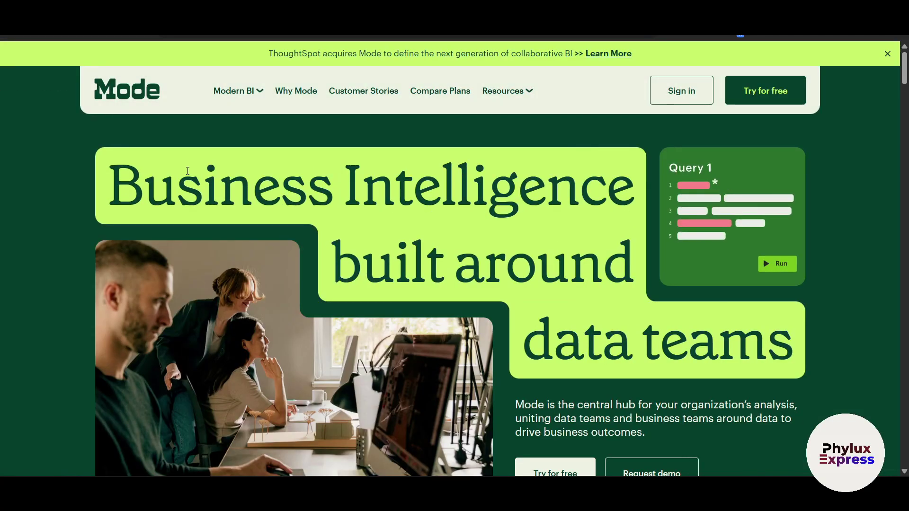
left_click(431, 92)
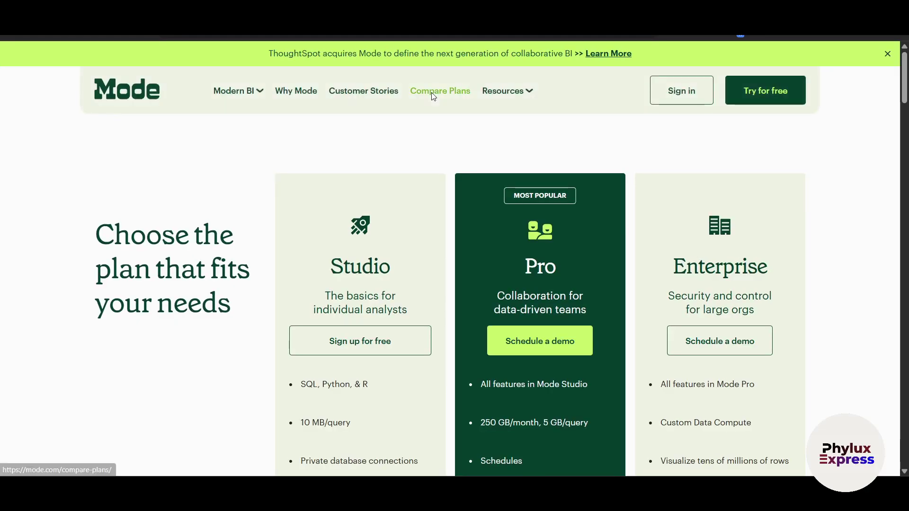
scroll(186, 310, "down", 2)
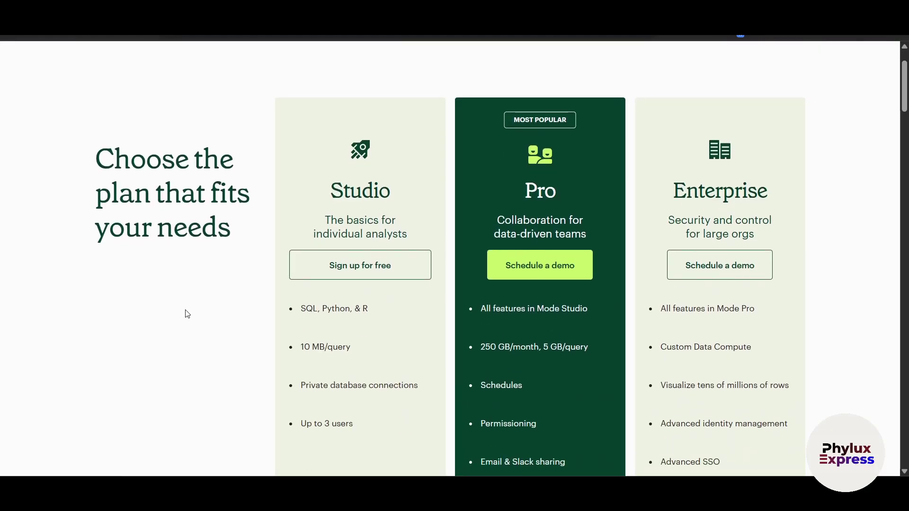
scroll(185, 313, "up", 1)
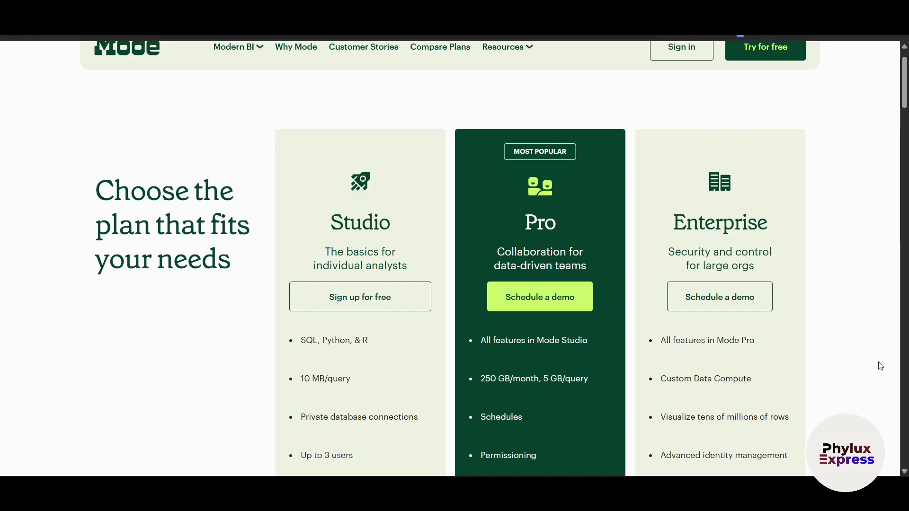
scroll(880, 366, "down", 12)
scroll(880, 365, "down", 13)
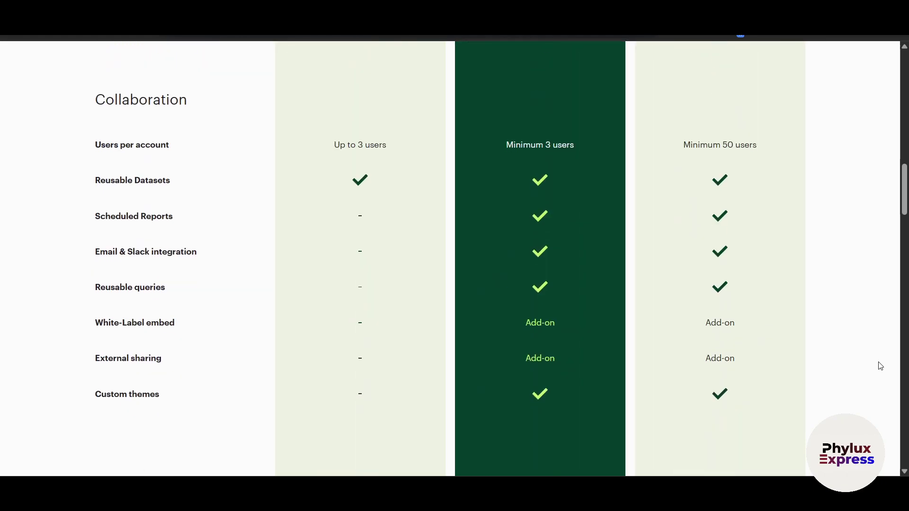
scroll(881, 365, "down", 13)
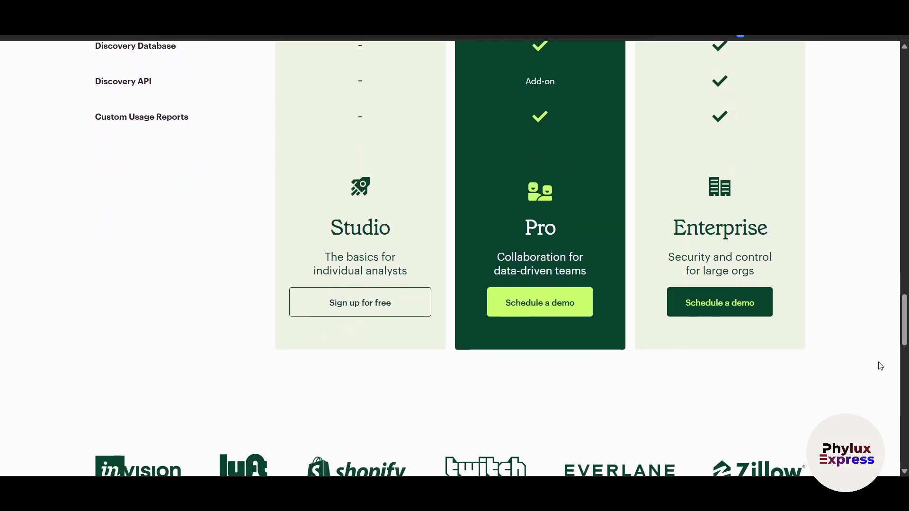
scroll(880, 365, "down", 4)
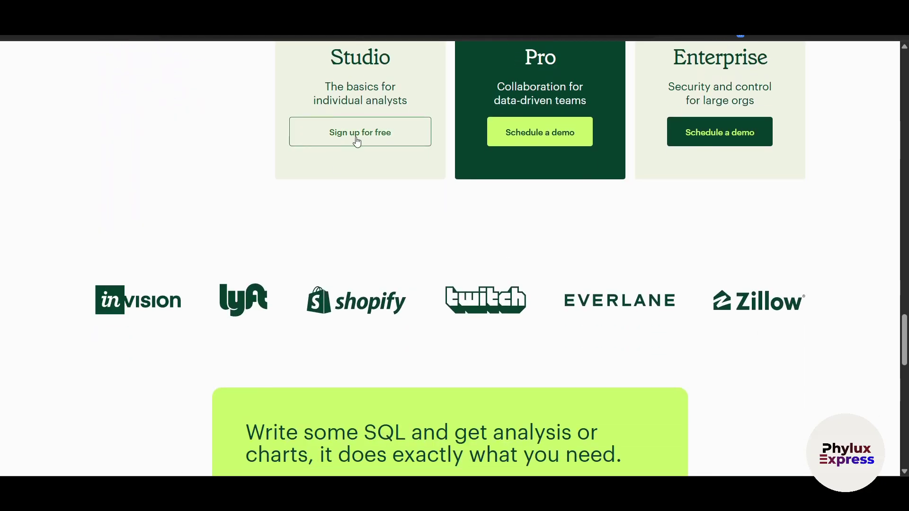
Start the free Studio sign-up with Google and allow third-party cookies for Google Sign-In on mode.com
left_click(357, 141)
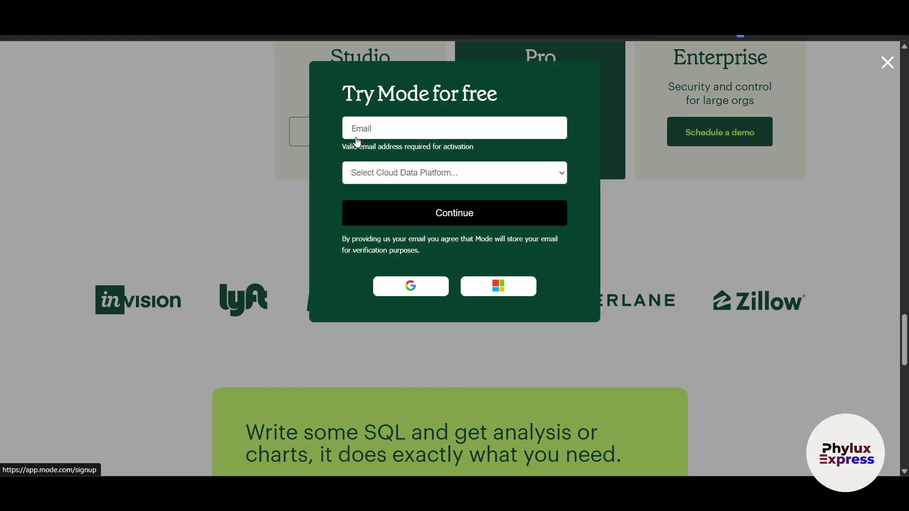
left_click(392, 285)
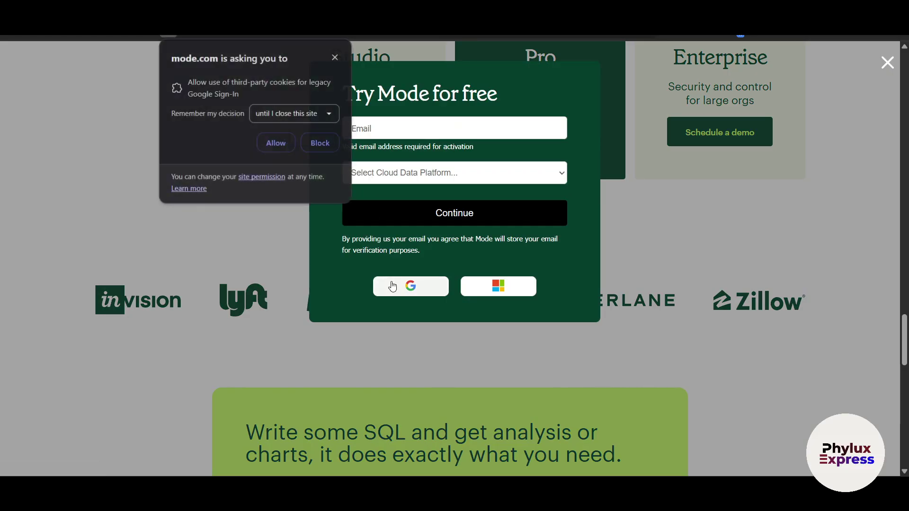
left_click(271, 144)
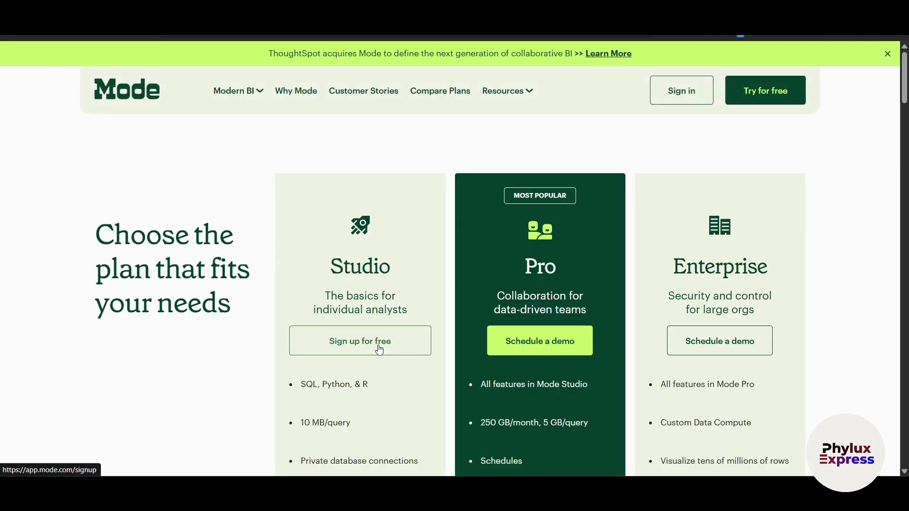
Sign up for the free Studio plan with an existing Google account and accept the prefilled full name and username
left_click(377, 344)
left_click(407, 287)
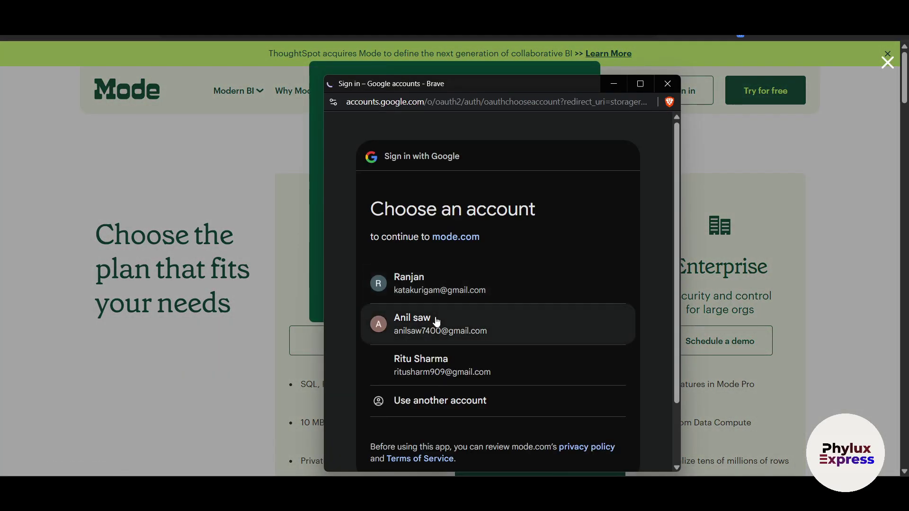
left_click(435, 319)
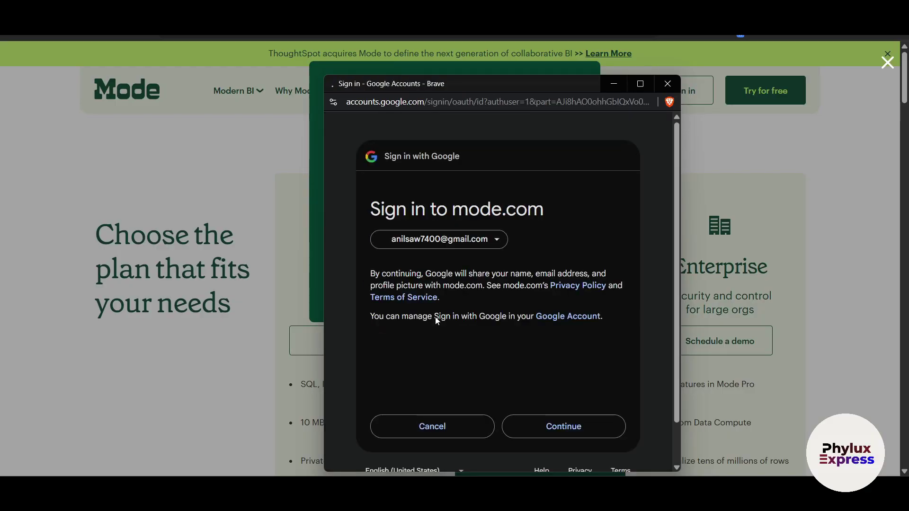
left_click(561, 433)
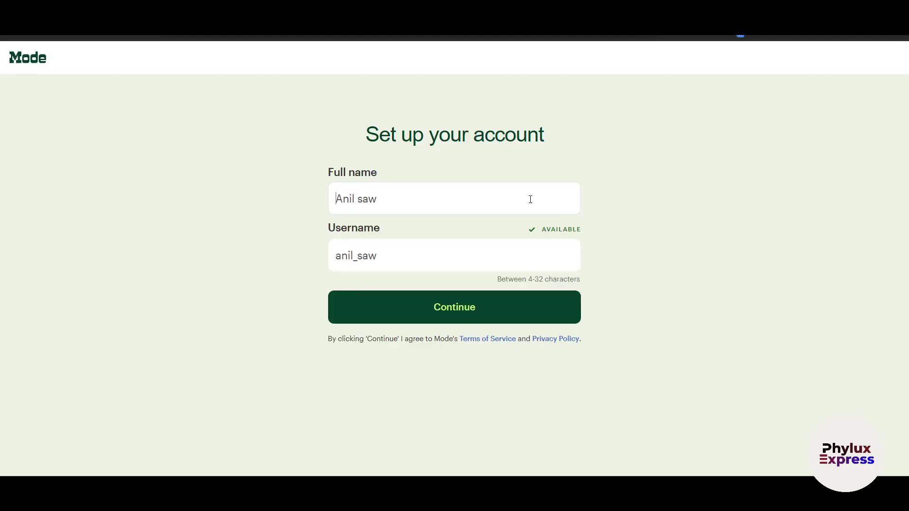
left_click(472, 315)
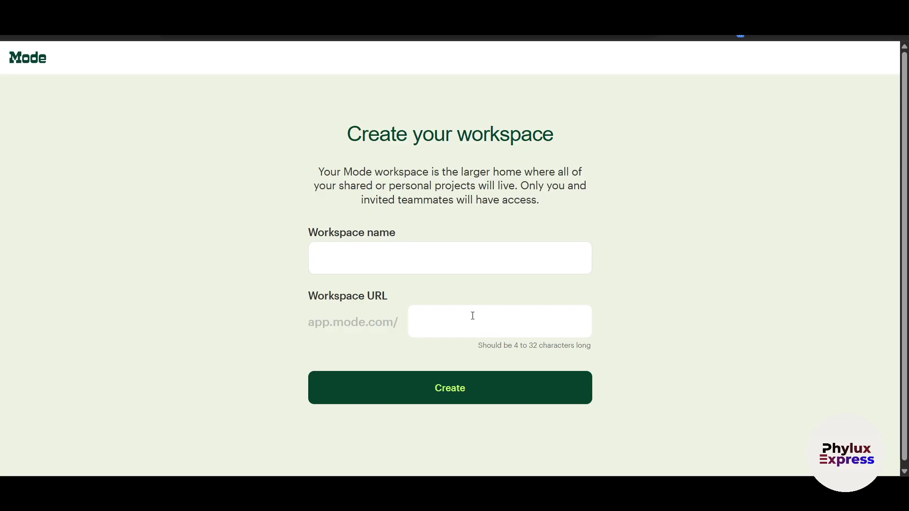
scroll(494, 335, "down", 1)
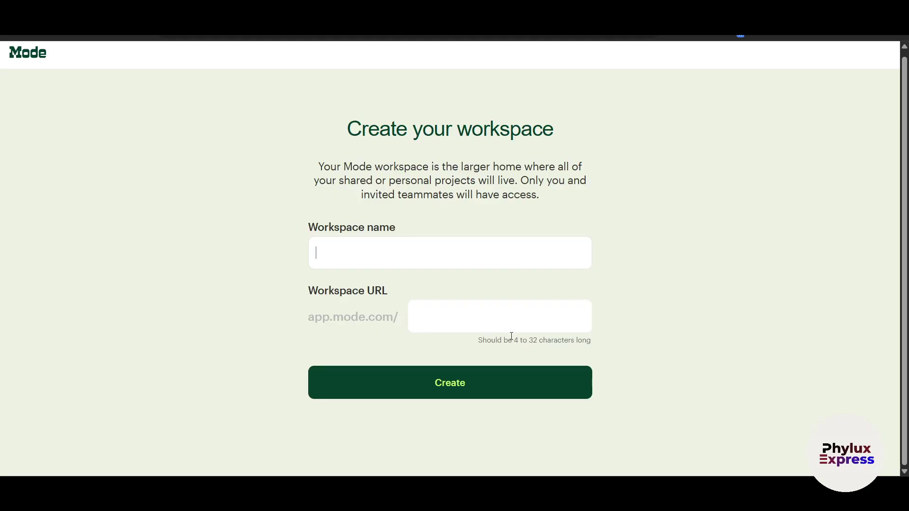
scroll(457, 311, "up", 1)
left_click_drag(361, 137, 581, 123)
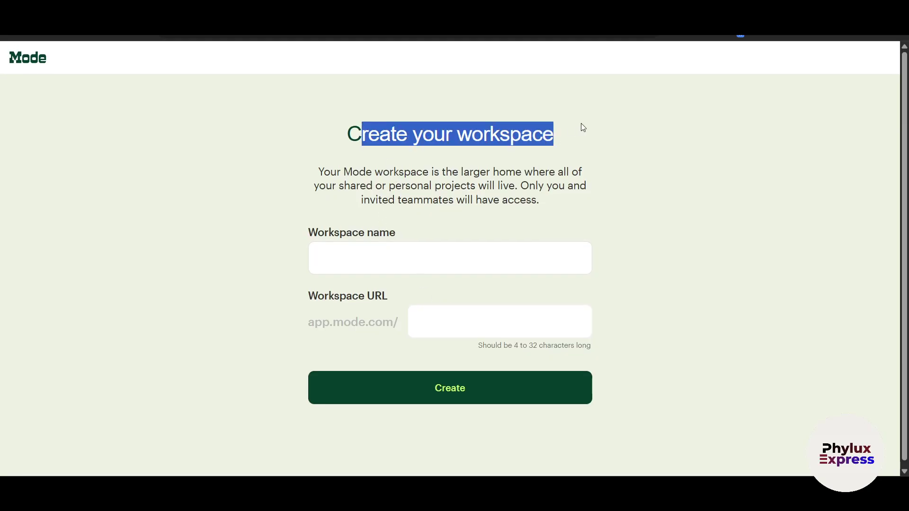
left_click(665, 188)
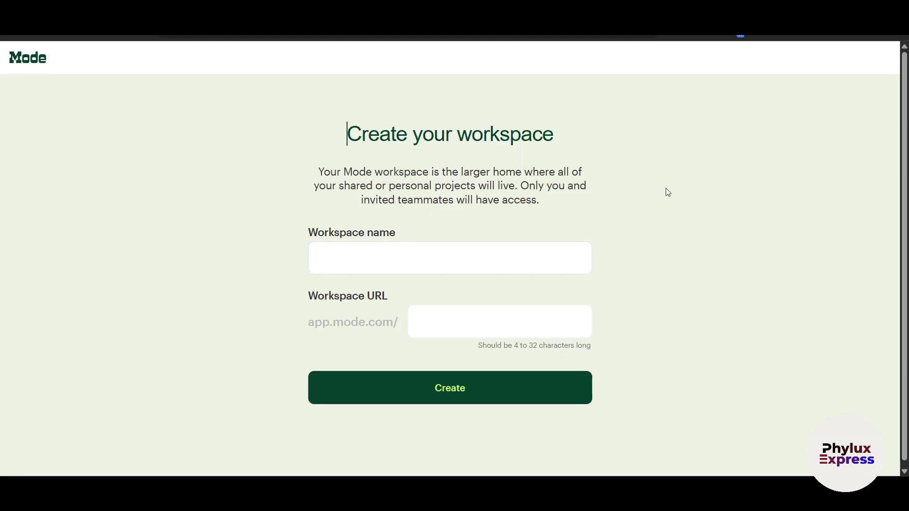
Name the new workspace Phylux Express
left_click(437, 263)
type("pHYLUX")
key("ctrl+a")
key("BackSpace")
type("Phylux Express")
left_click(461, 394)
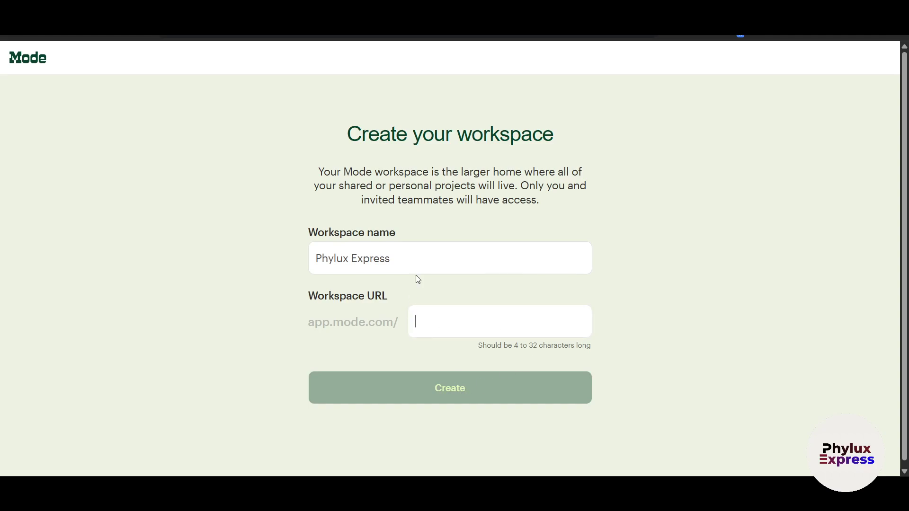
Set the workspace URL to phyluxexpress and create the workspace
type("phylux")
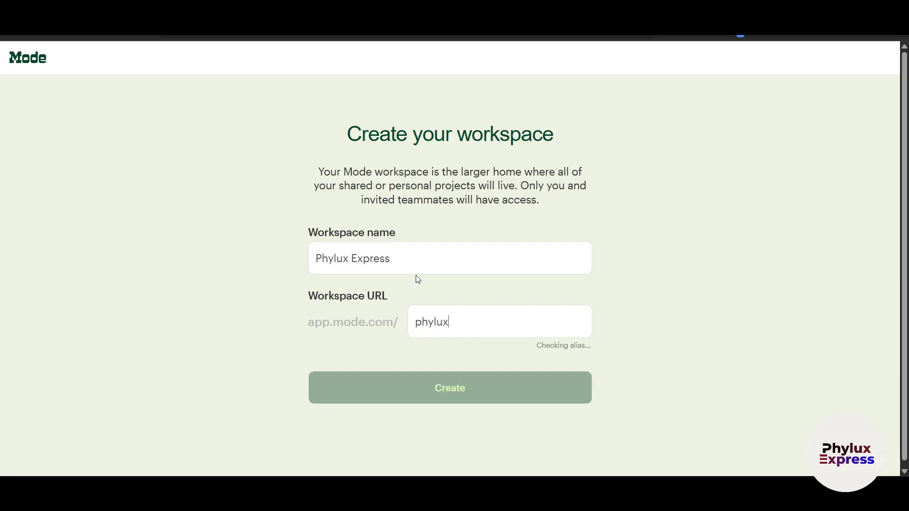
type("express")
left_click_drag(503, 319, 399, 322)
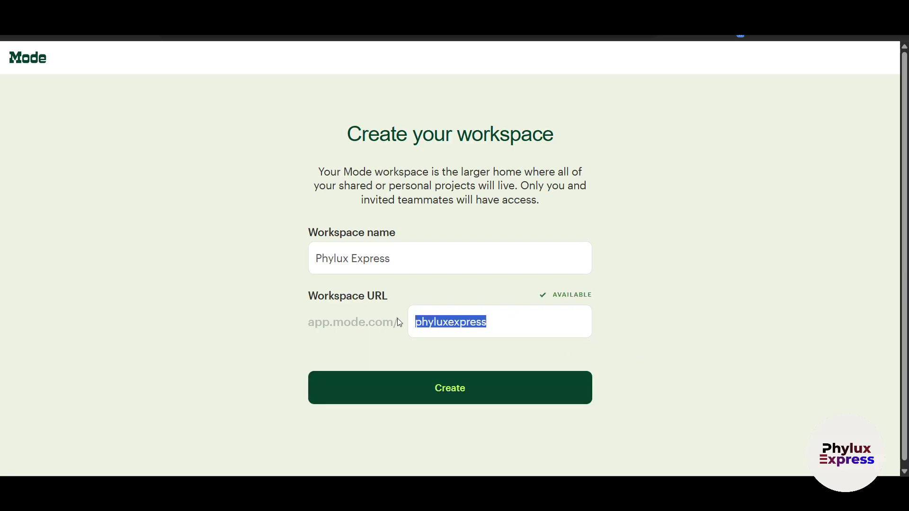
left_click(665, 340)
left_click(564, 294, "shift")
left_click(632, 297)
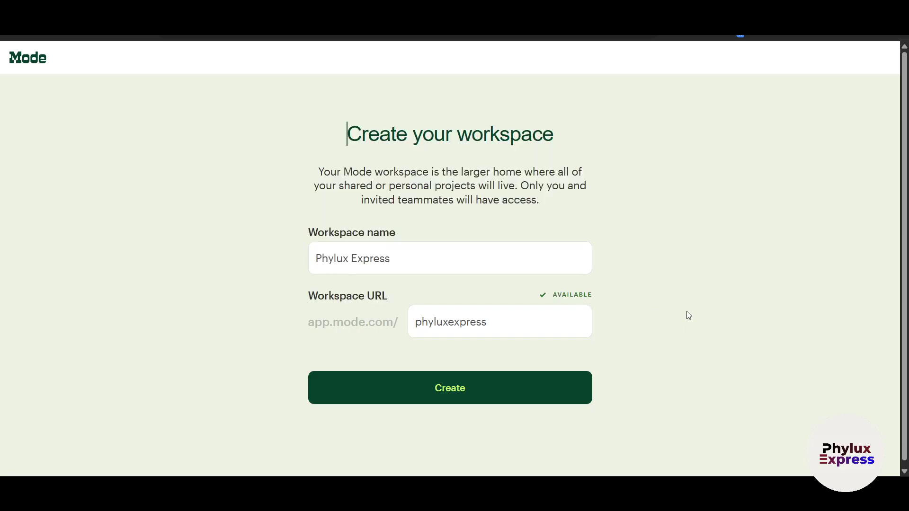
left_click(551, 391)
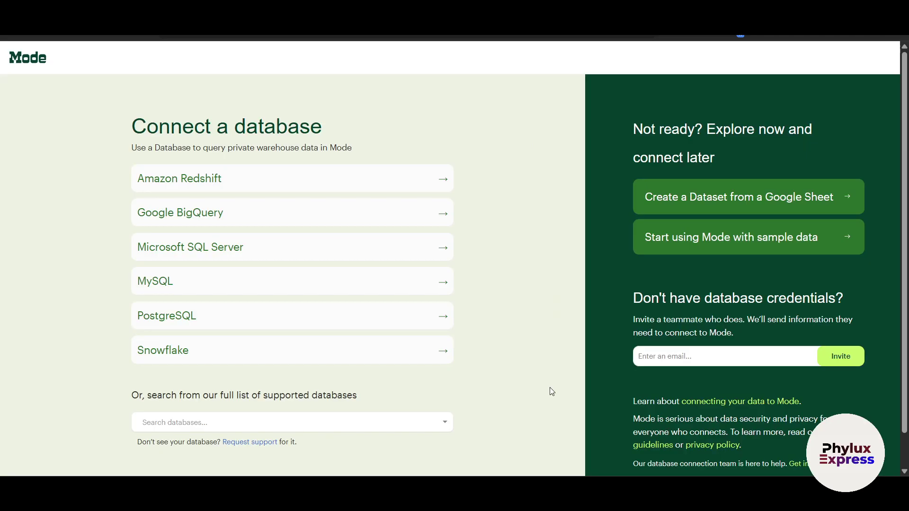
Review the database connection options and browse the full list of supported databases
left_click_drag(194, 130, 327, 135)
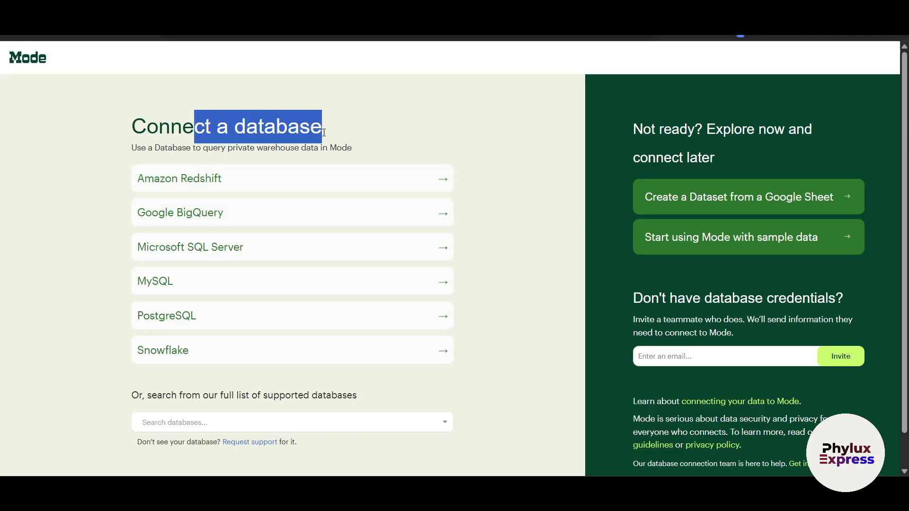
left_click(494, 154)
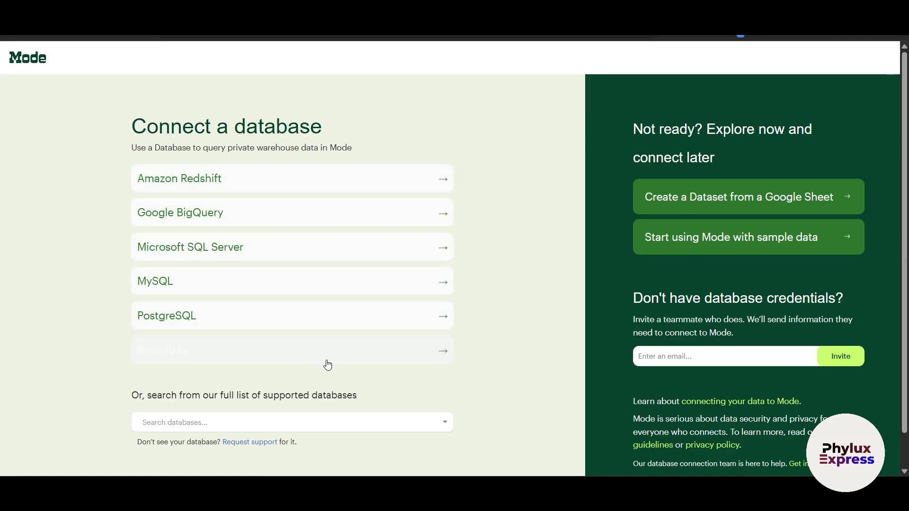
scroll(497, 357, "down", 1)
scroll(519, 353, "up", 1)
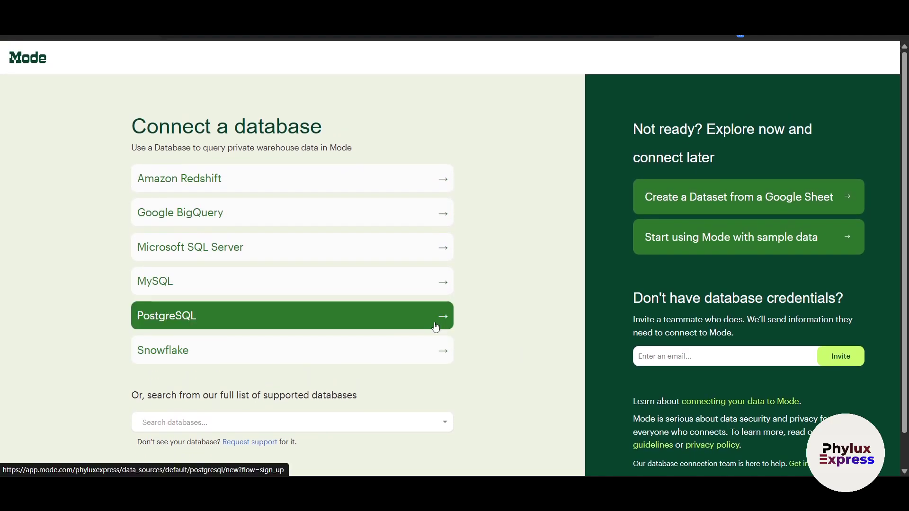
scroll(352, 354, "down", 1)
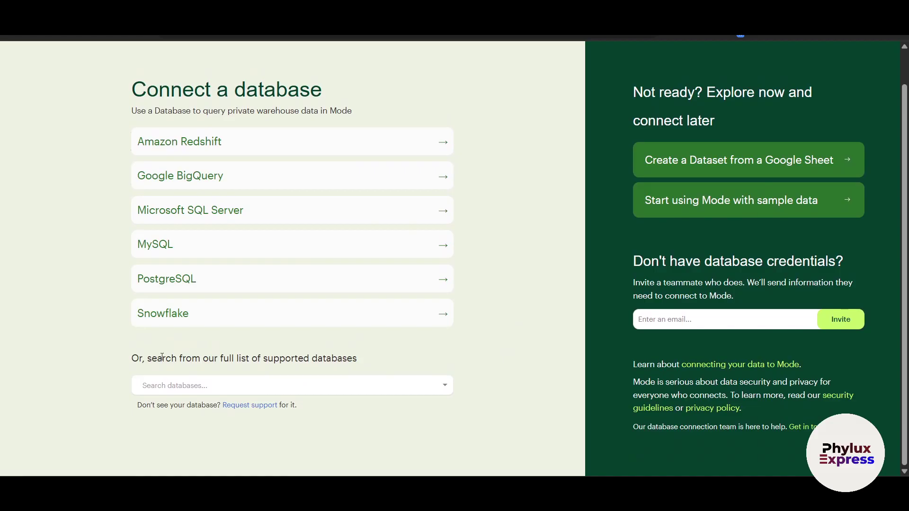
left_click_drag(159, 359, 131, 358)
left_click(260, 386)
scroll(290, 355, "down", 5)
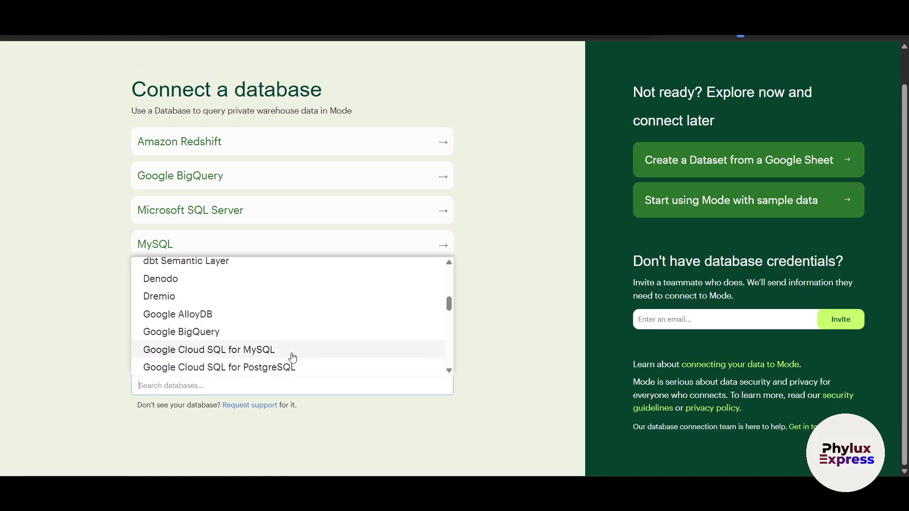
left_click(518, 364)
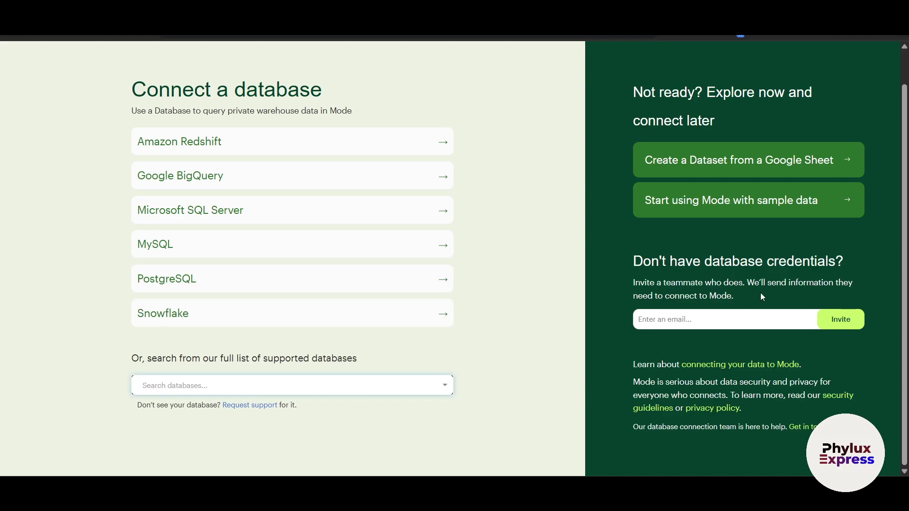
Read the option for inviting a teammate who has the database credentials
left_click_drag(671, 283, 744, 283)
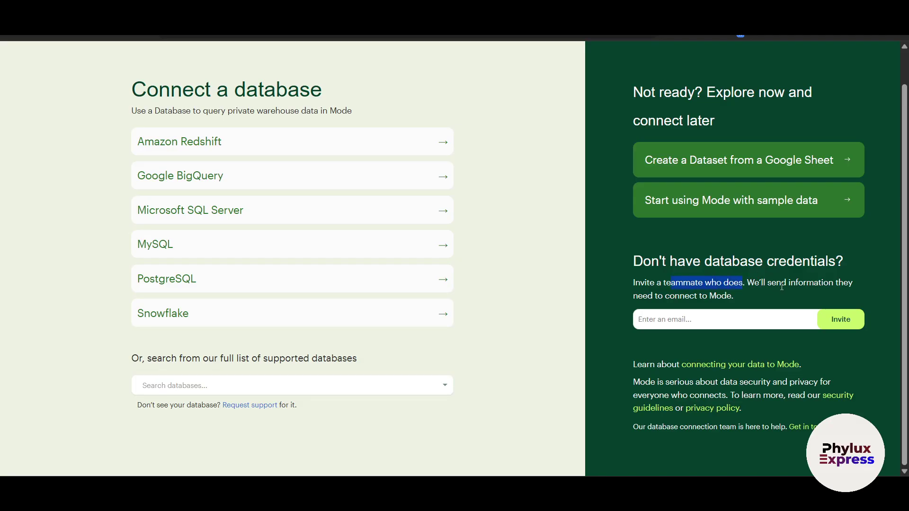
left_click_drag(708, 295, 752, 304)
left_click(763, 318)
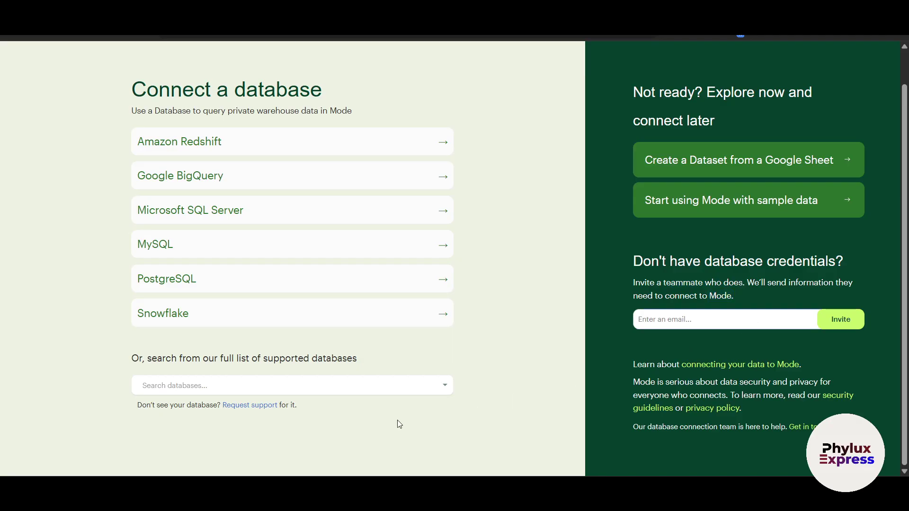
left_click(2, 300)
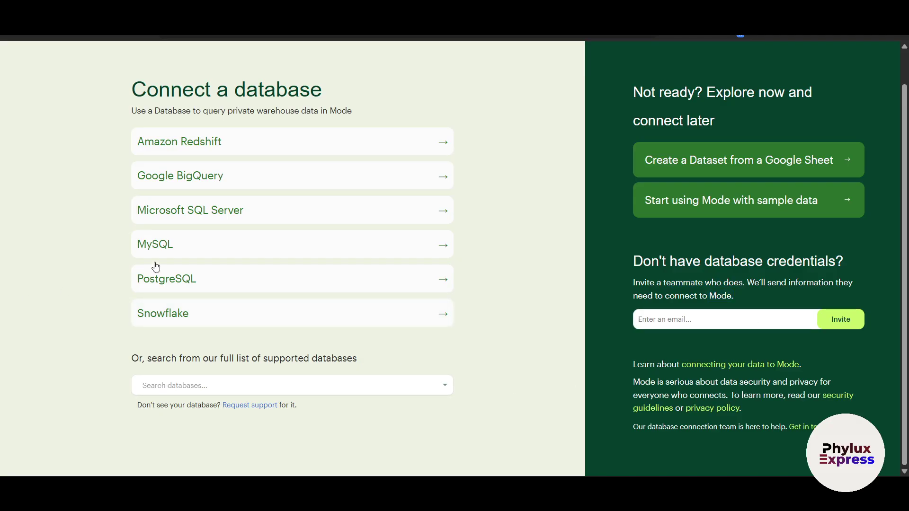
Choose MySQL as the database to connect and look through its credentials form down to the connect option
left_click(247, 251)
left_click(203, 175)
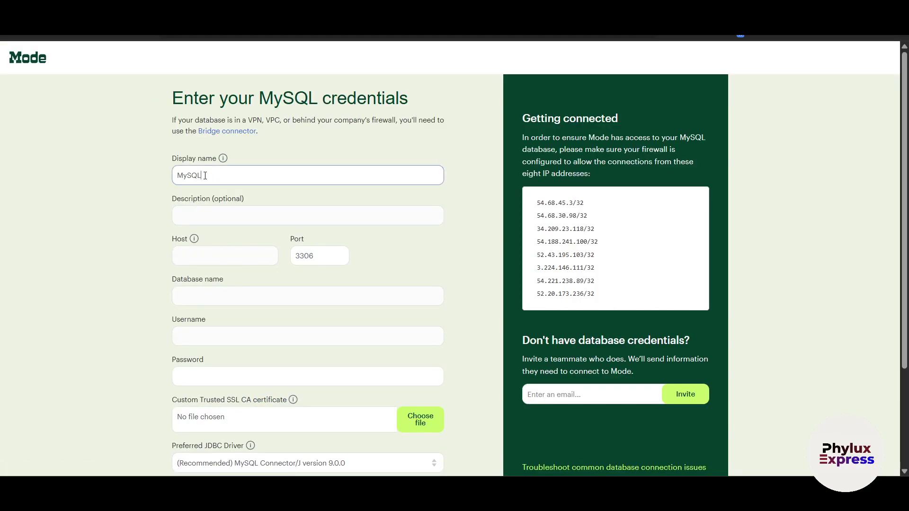
left_click(315, 218)
scroll(194, 294, "down", 3)
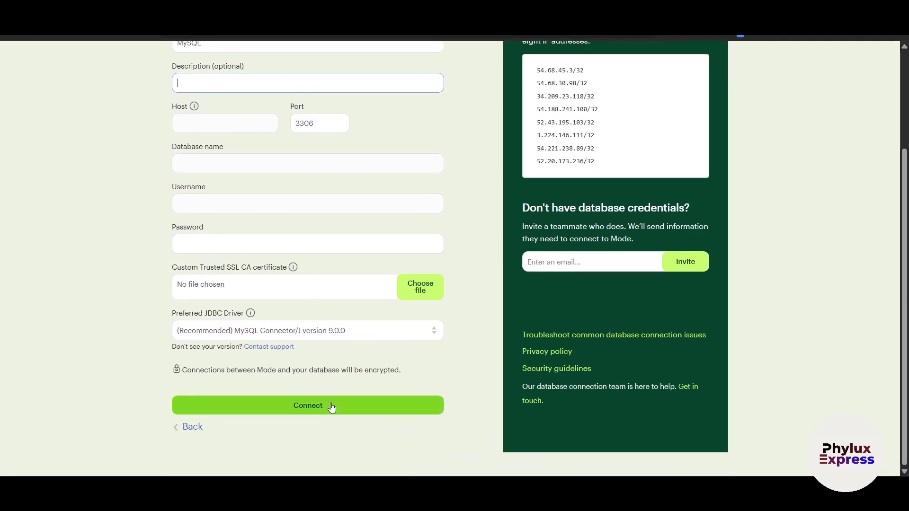
Read the MySQL connection guidance on which IP addresses the firewall must allow
scroll(338, 407, "up", 3)
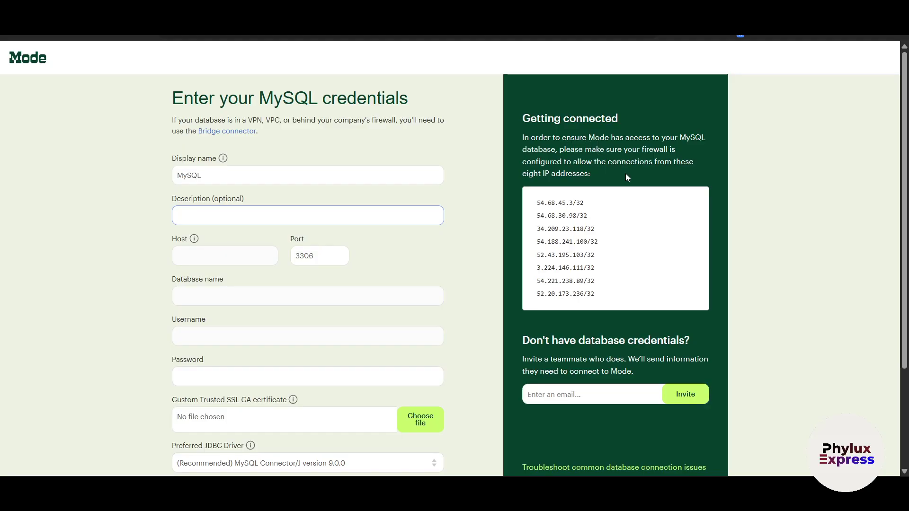
scroll(609, 166, "up", 5)
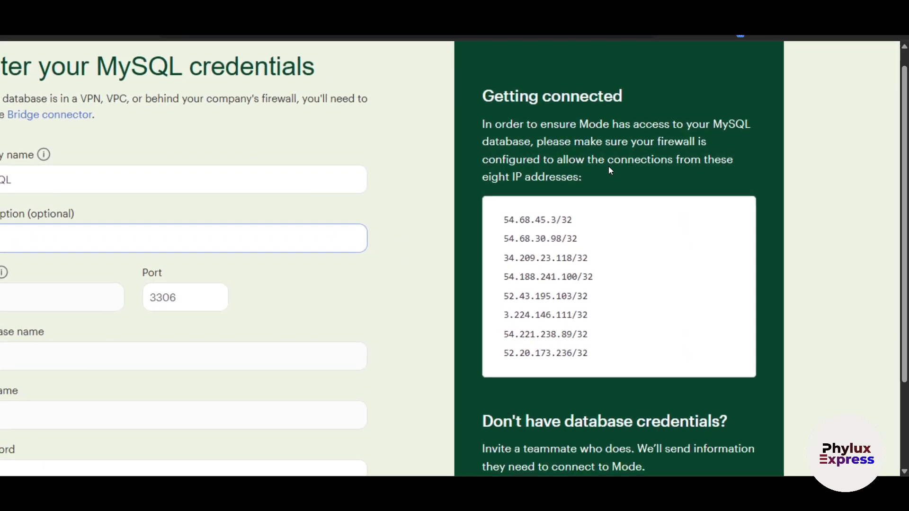
left_click_drag(510, 161, 743, 167)
left_click_drag(503, 194, 605, 188)
scroll(529, 309, "down", 5)
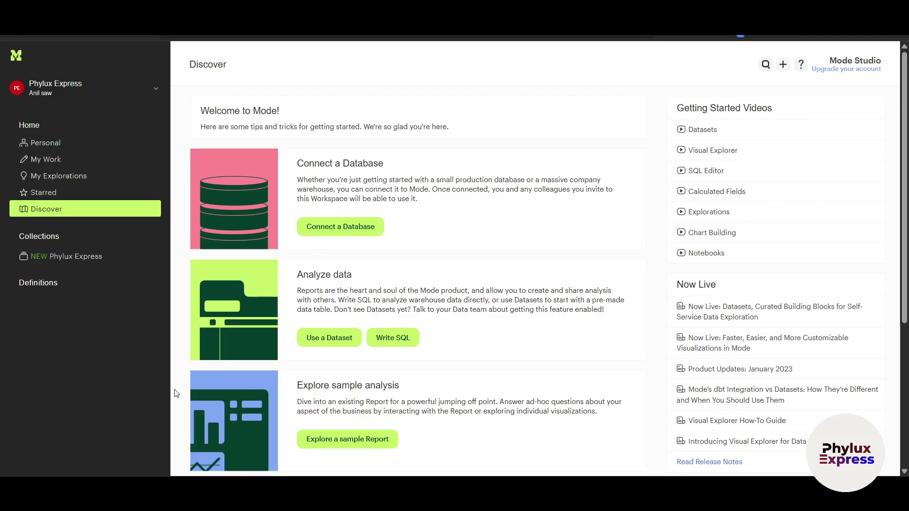
Look through the getting-started options on the Discover page and open the Personal area
scroll(439, 384, "down", 5)
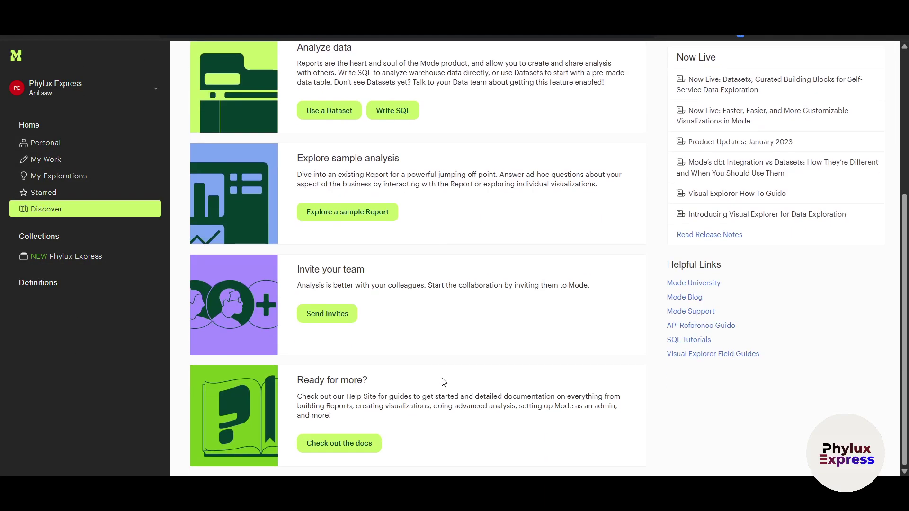
scroll(417, 258, "up", 5)
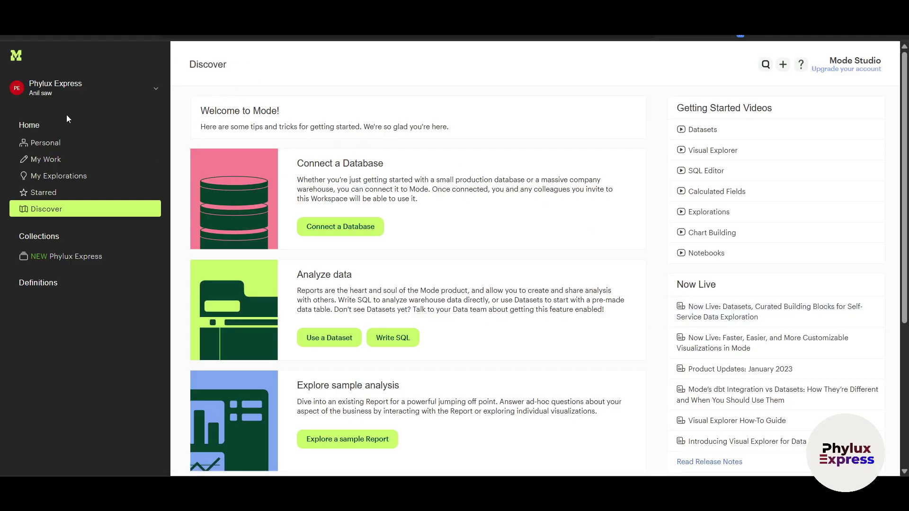
left_click(45, 146)
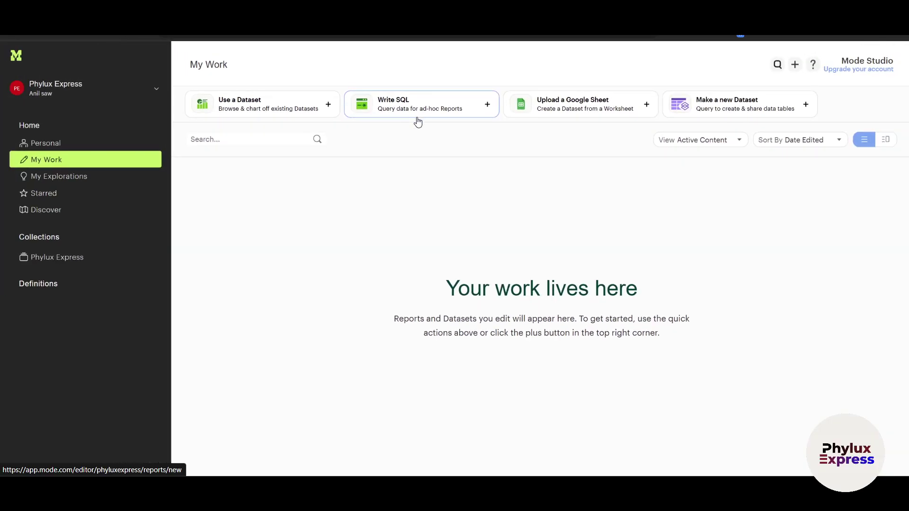
Create a new SQL report from My Work and run SELECT * FROM tutorial.animal_crossing_fish LIMIT 10;
left_click(433, 109)
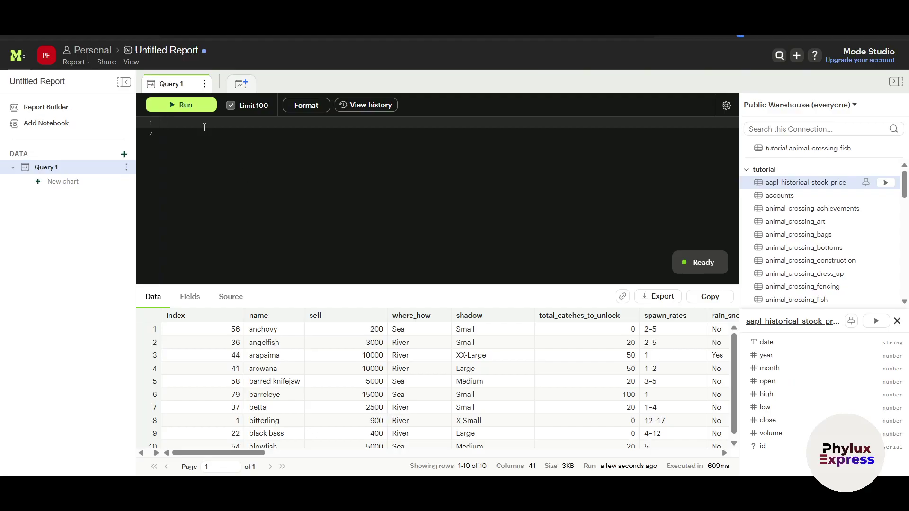
type("SELECT * FROM tutorial.animal_crossing_fish LIMIT 10;")
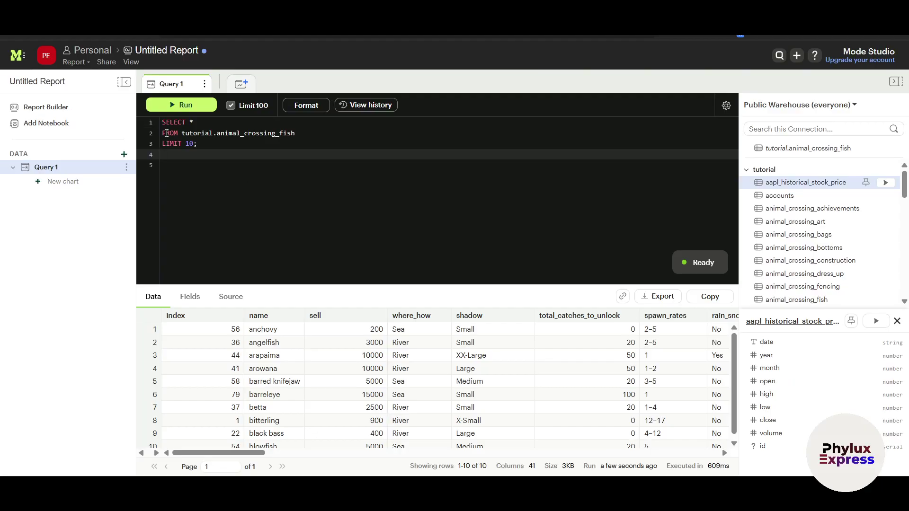
key("ctrl+Return")
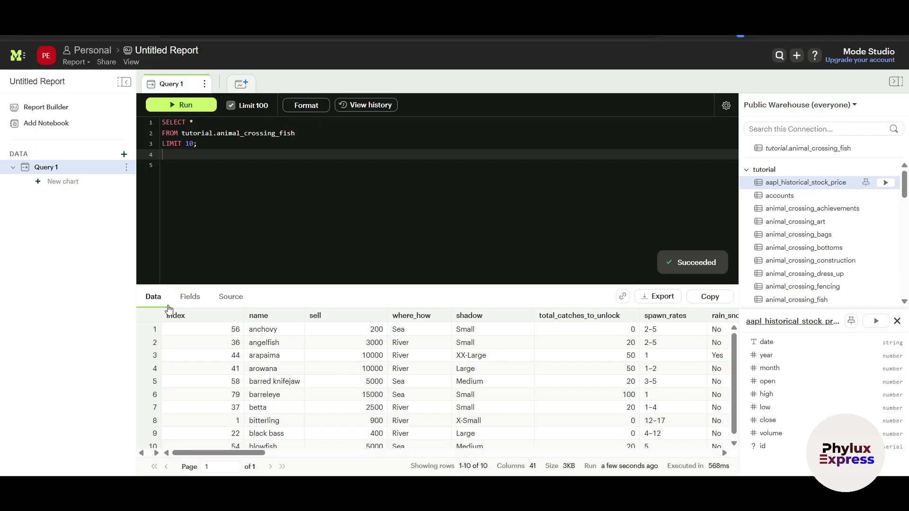
Examine the query's returned rows and columns, its field list and its rendered source SQL, ending on the data table
scroll(554, 380, "down", 1)
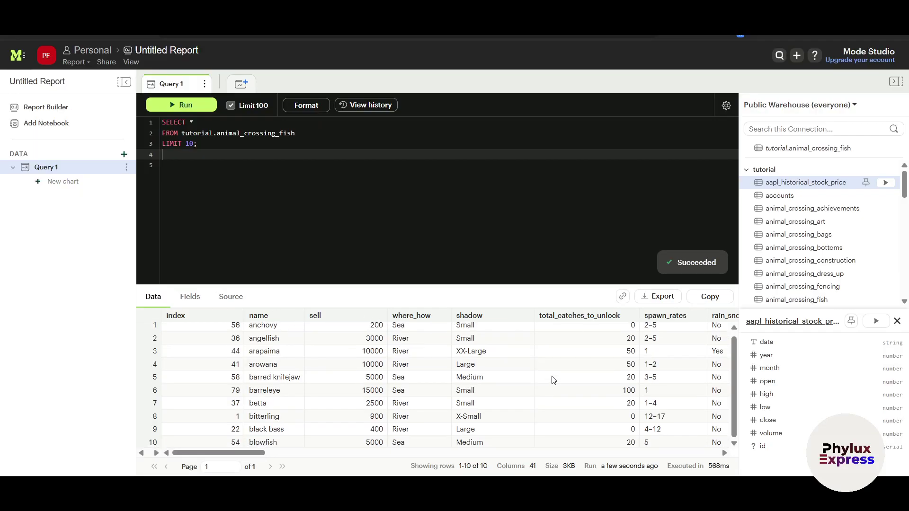
scroll(356, 442, "right", 10)
scroll(508, 444, "left", 10)
left_click(188, 296)
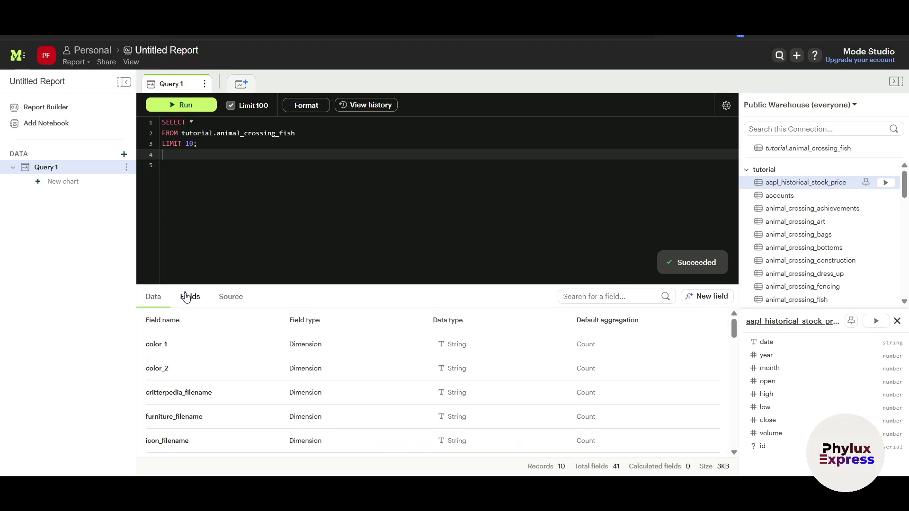
left_click(230, 297)
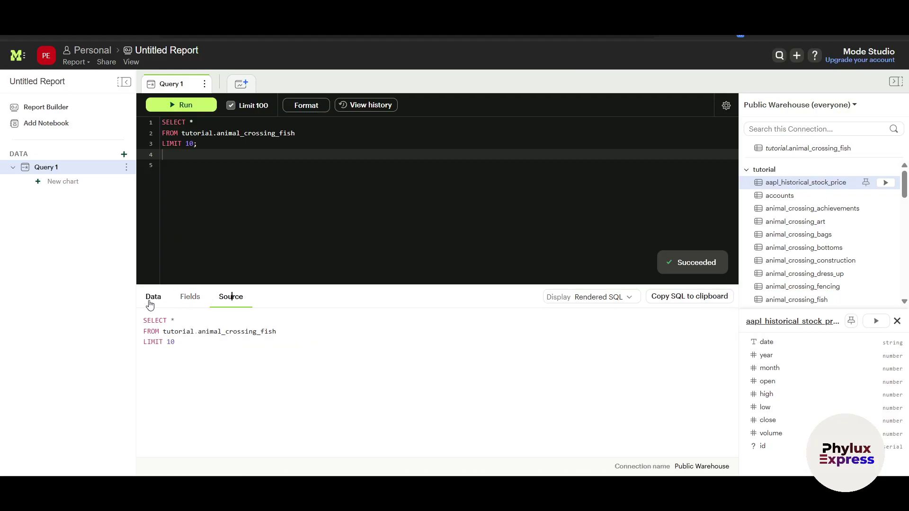
left_click_drag(242, 363, 173, 330)
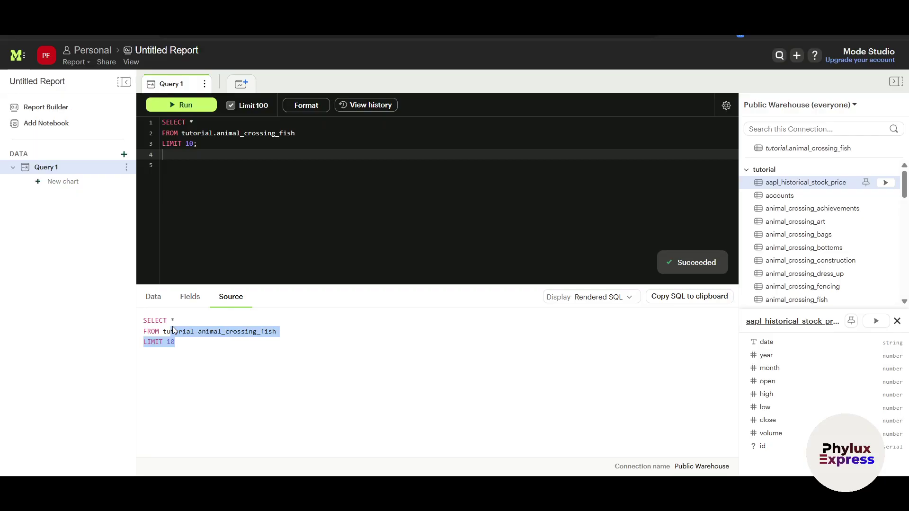
left_click(301, 399)
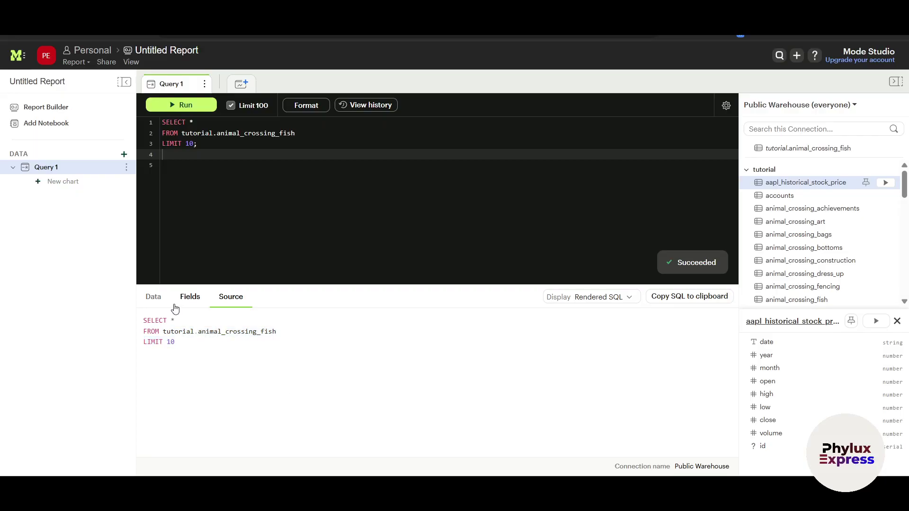
left_click(159, 301)
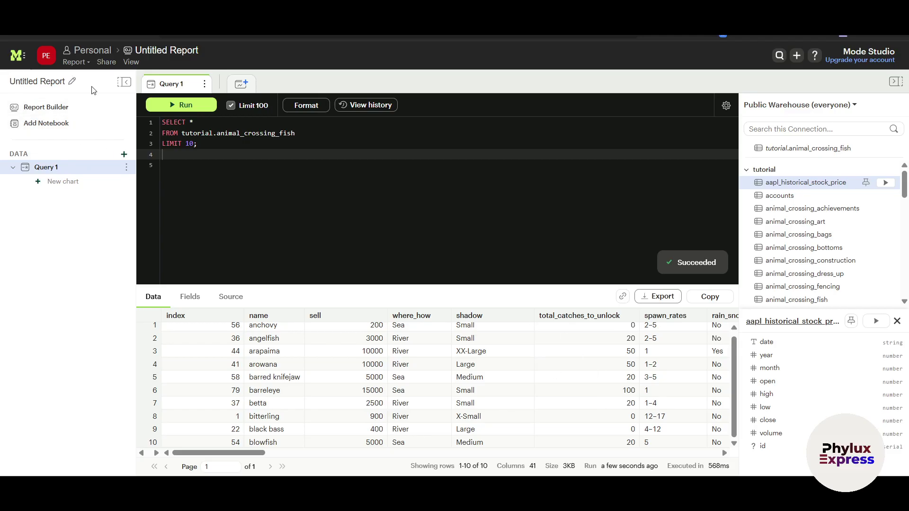
Collapse the report sidebar and the Public Warehouse schema browser, and restore the report sidebar
left_click(126, 83)
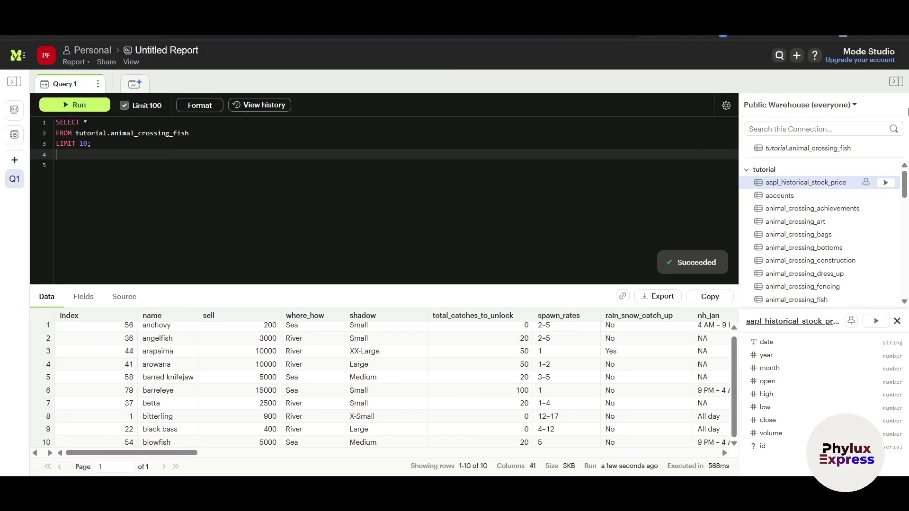
left_click(895, 83)
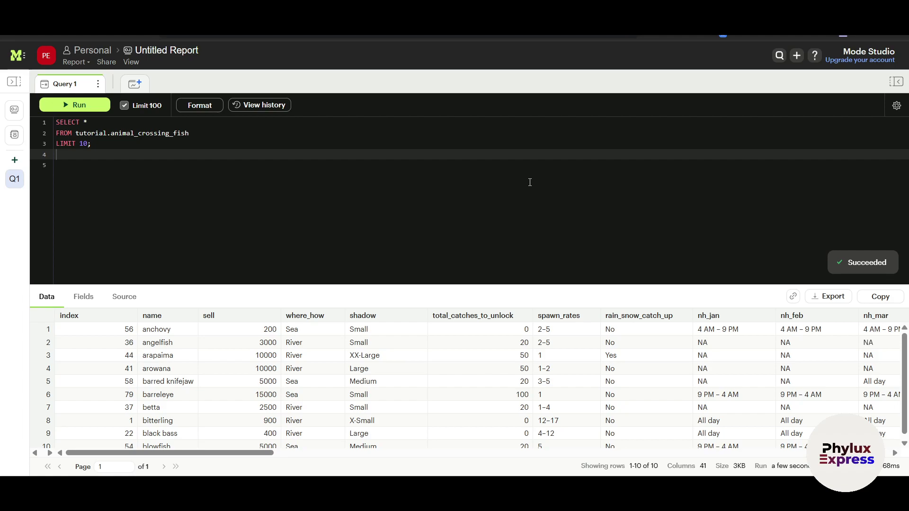
left_click(14, 82)
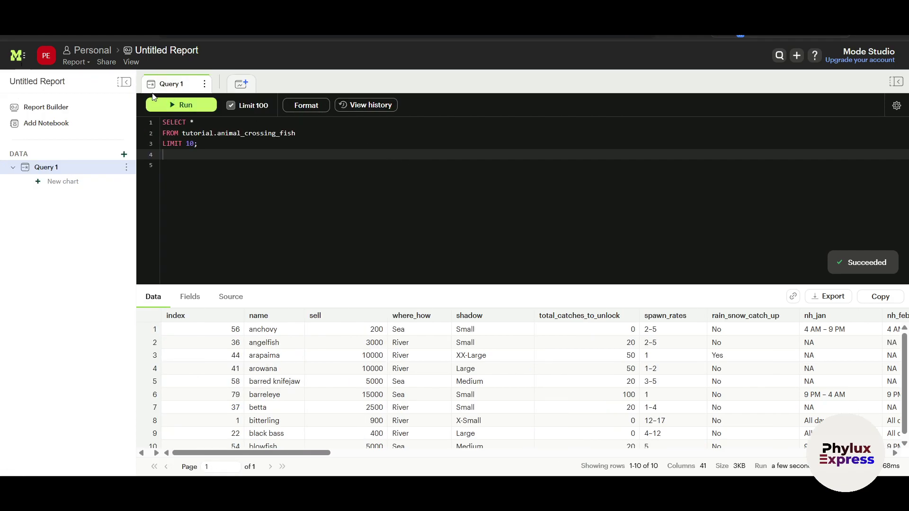
Set the report theme to Mode Grey in the report settings and save it
left_click(76, 62)
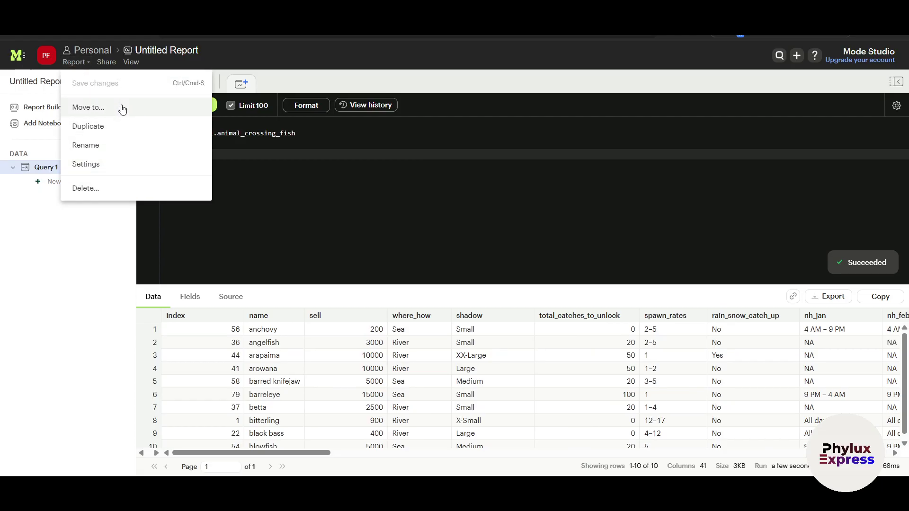
left_click(118, 165)
left_click(563, 140)
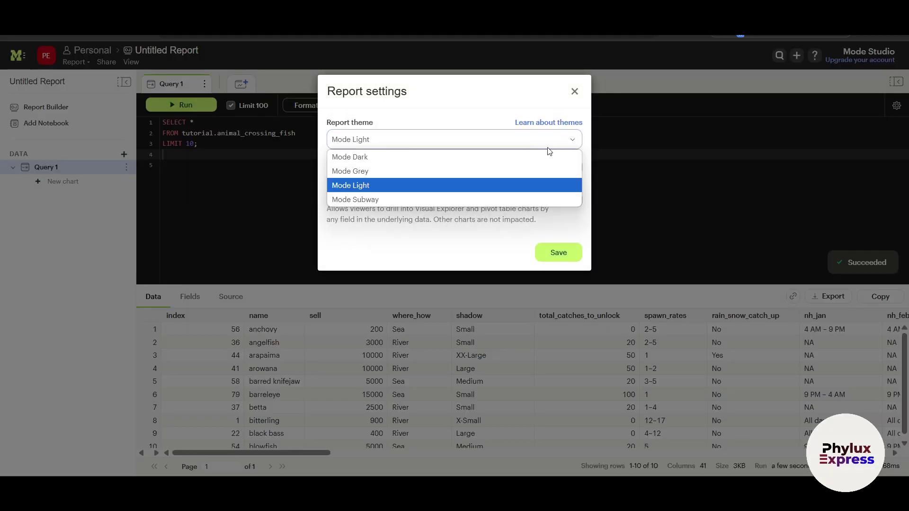
left_click(399, 171)
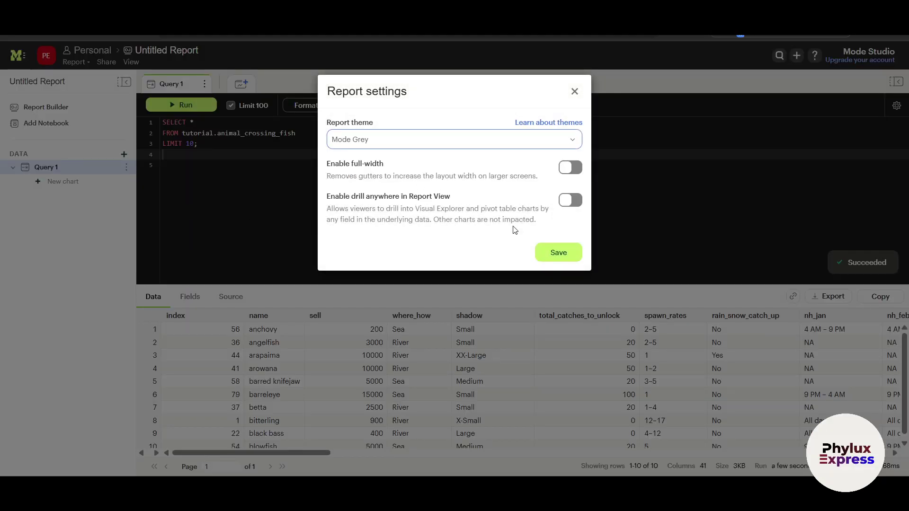
left_click(558, 252)
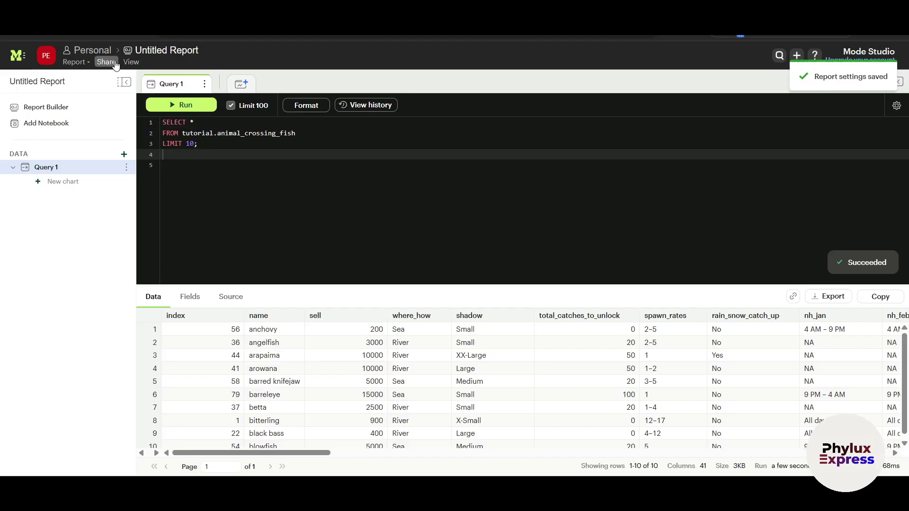
Return to My Work, open the Untitled Report for viewing and read the notice on its page
left_click(15, 57)
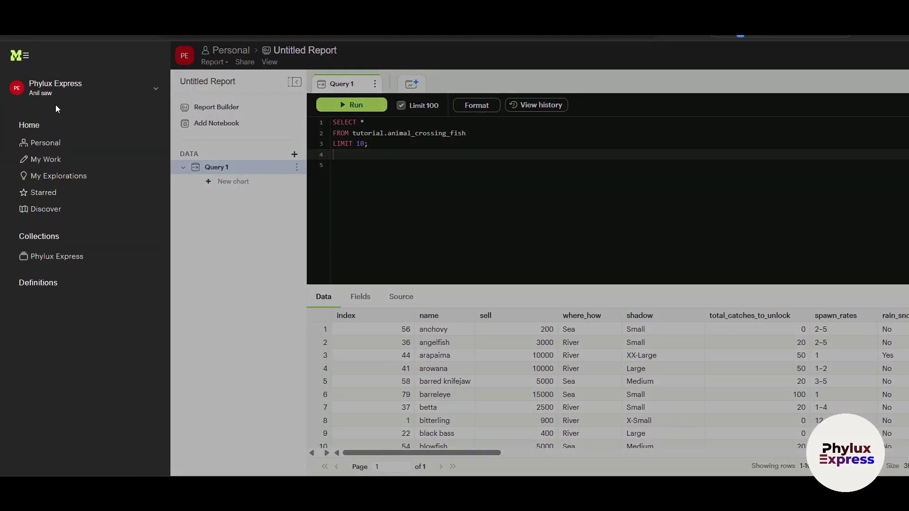
left_click(79, 158)
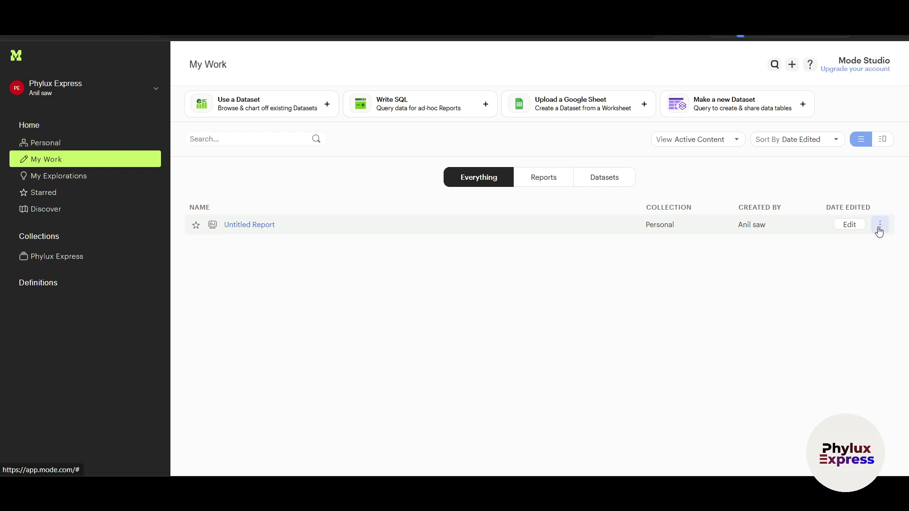
left_click(879, 225)
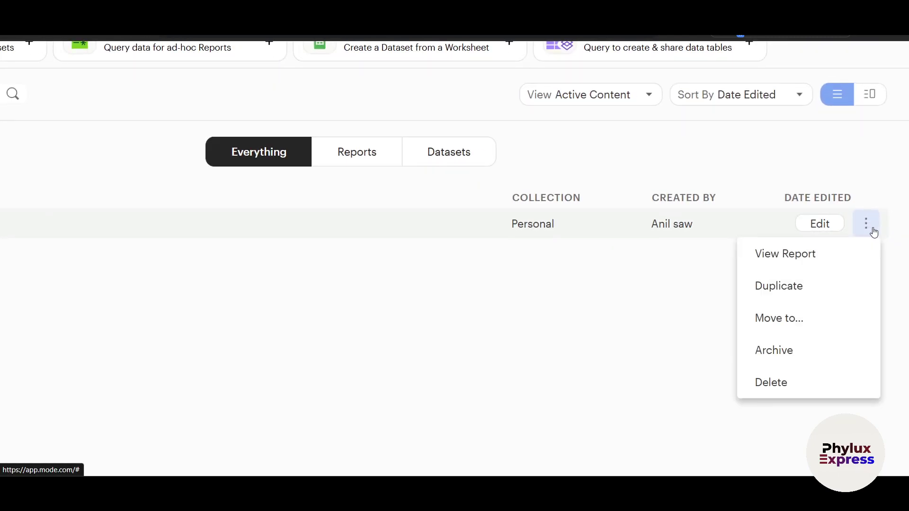
left_click(808, 253)
left_click_drag(348, 189, 590, 199)
left_click(653, 286)
left_click_drag(325, 210, 583, 211)
left_click(627, 219)
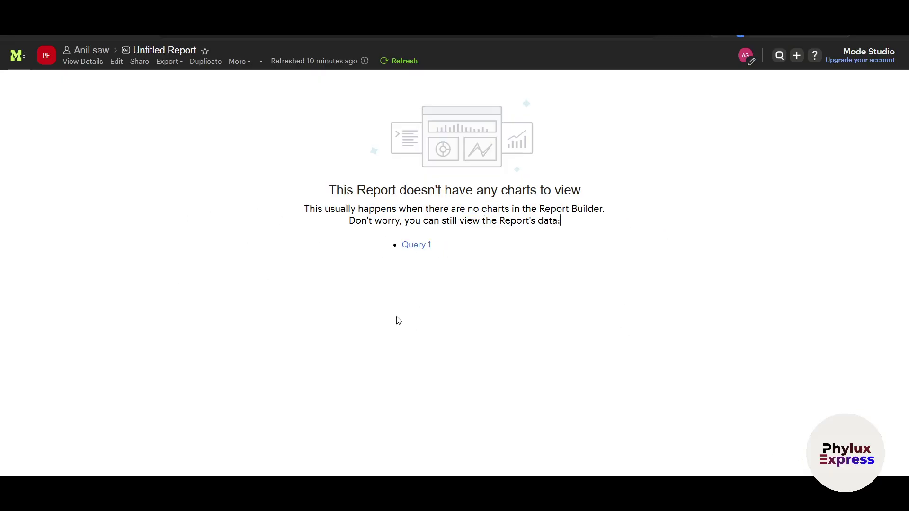
Open the data of Query 1 and examine its table across all columns, returning to the first one
left_click(416, 246)
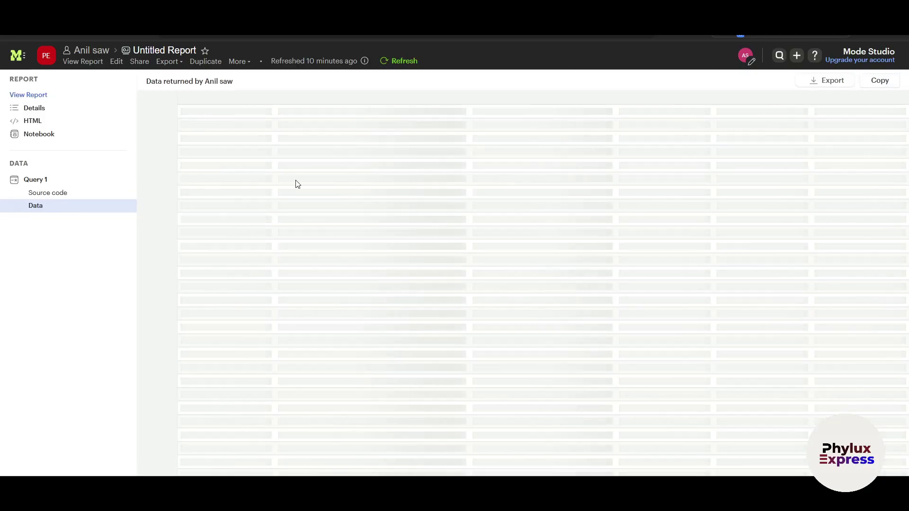
left_click(38, 209)
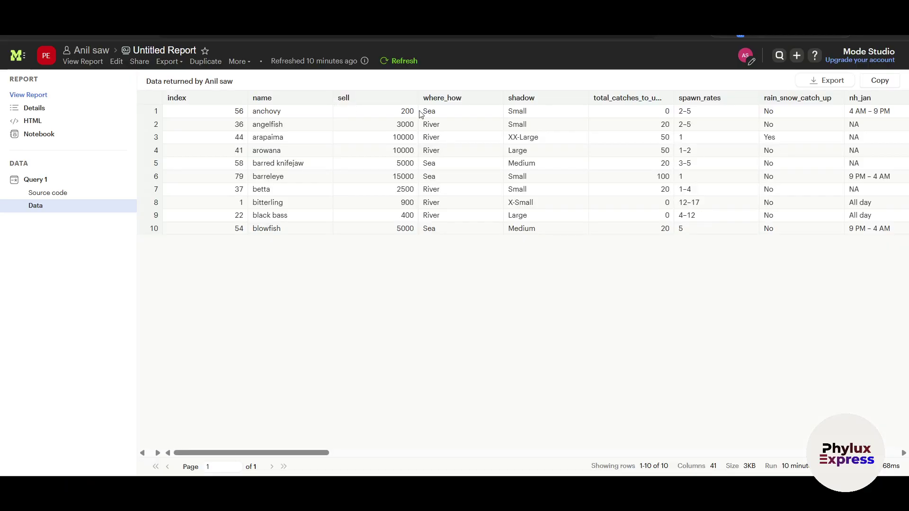
scroll(587, 310, "right", 15)
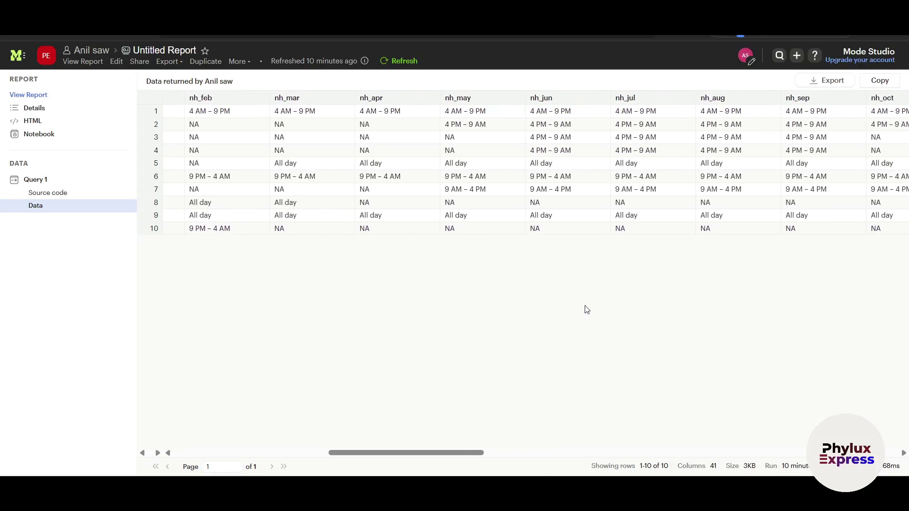
scroll(587, 310, "left", 15)
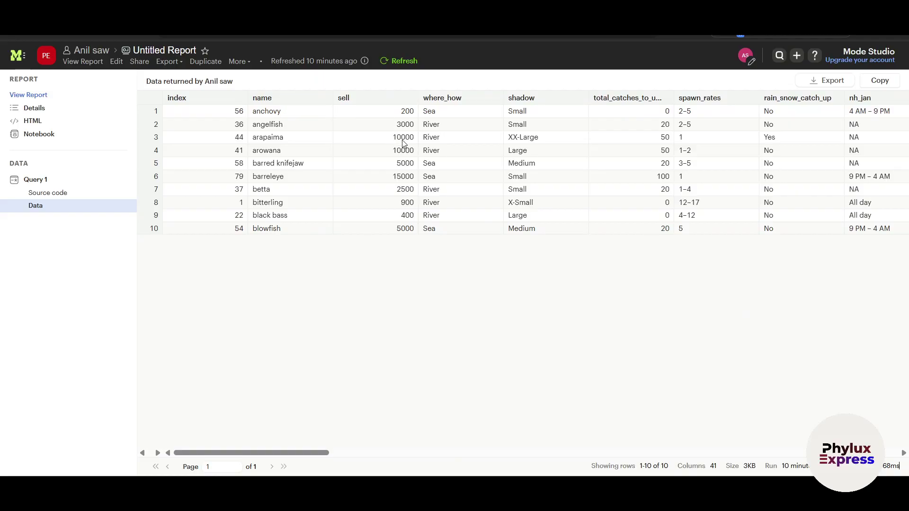
scroll(403, 145, "right", 15)
scroll(531, 162, "right", 15)
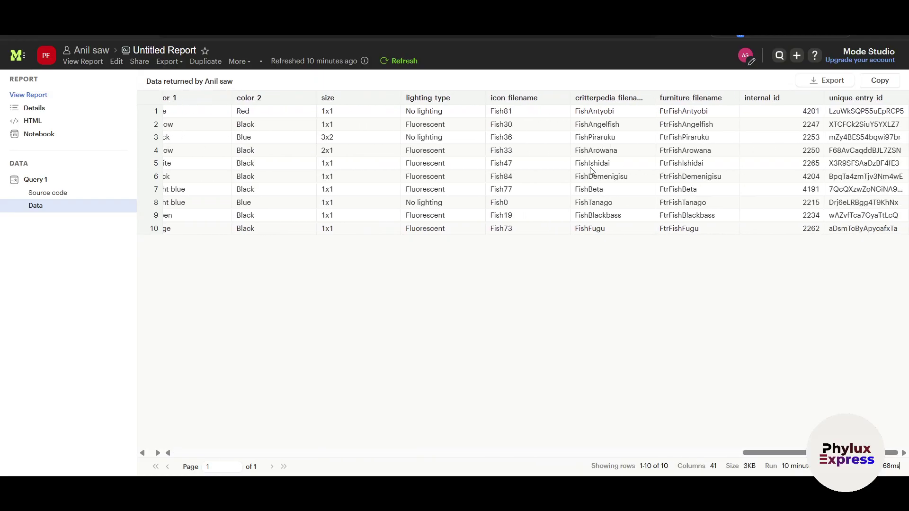
scroll(589, 168, "left", 20)
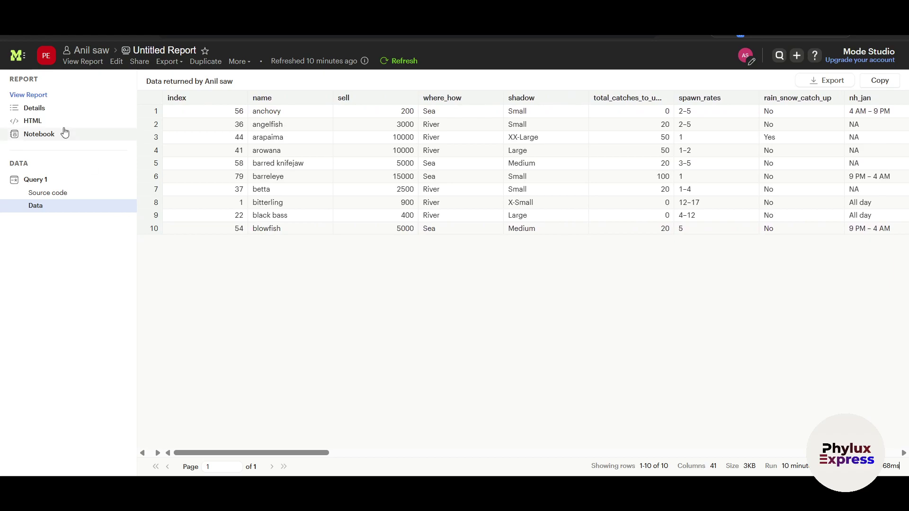
Return to My Work and review the actions available for the Untitled Report without applying any
left_click(21, 65)
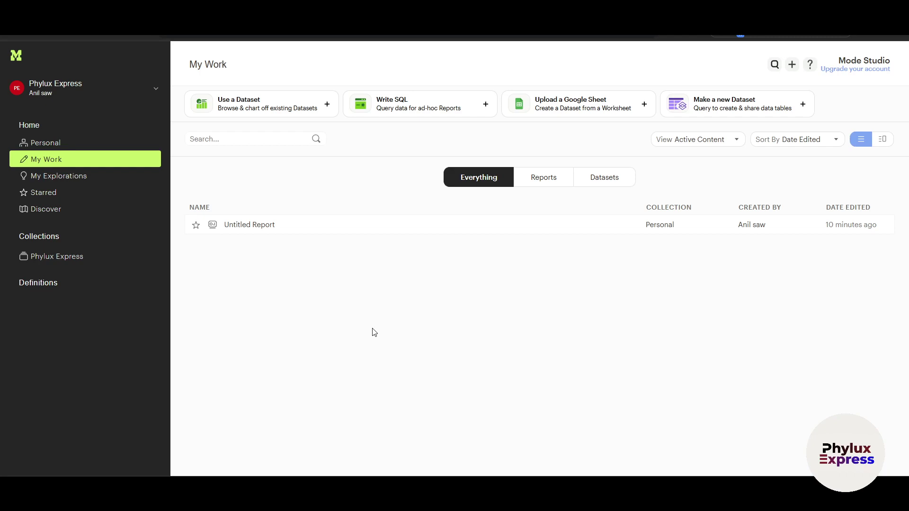
left_click(879, 226)
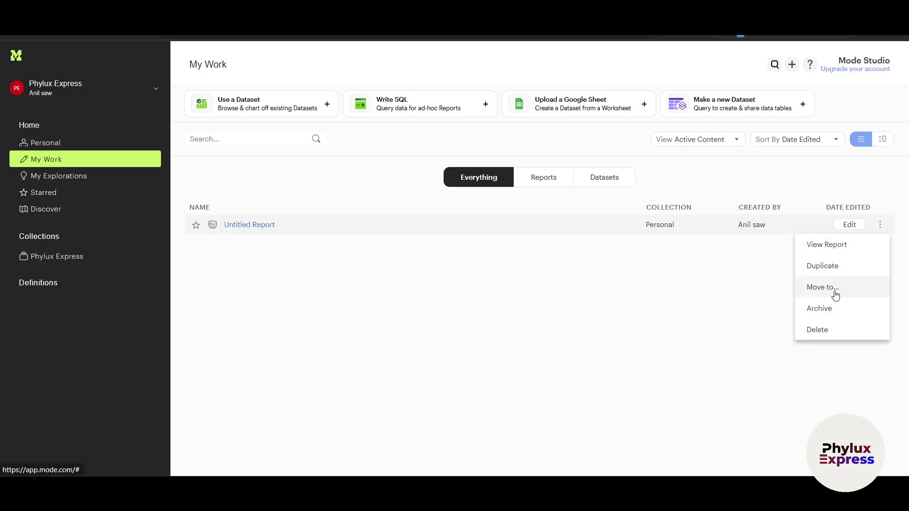
left_click(563, 368)
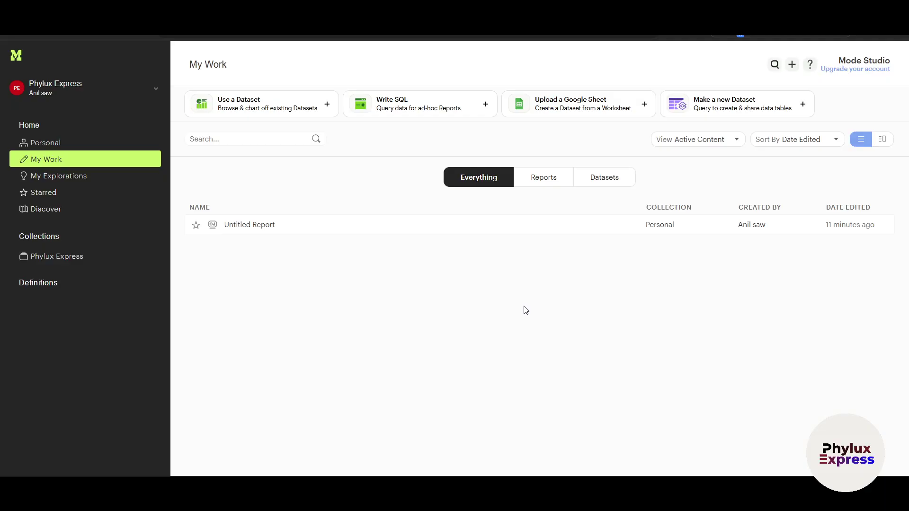
Open the Untitled Report for viewing and review its link, Slack and email sharing options without sharing it
mouse_move(875, 227)
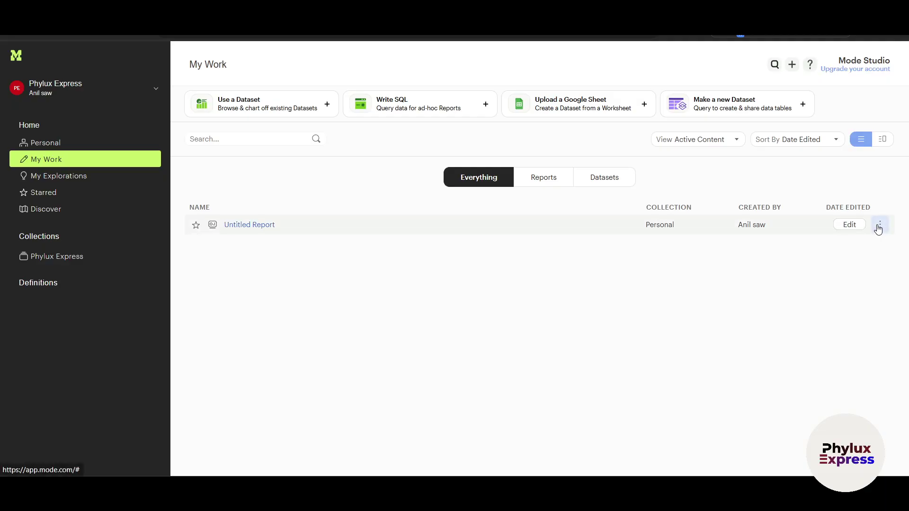
left_click(878, 227)
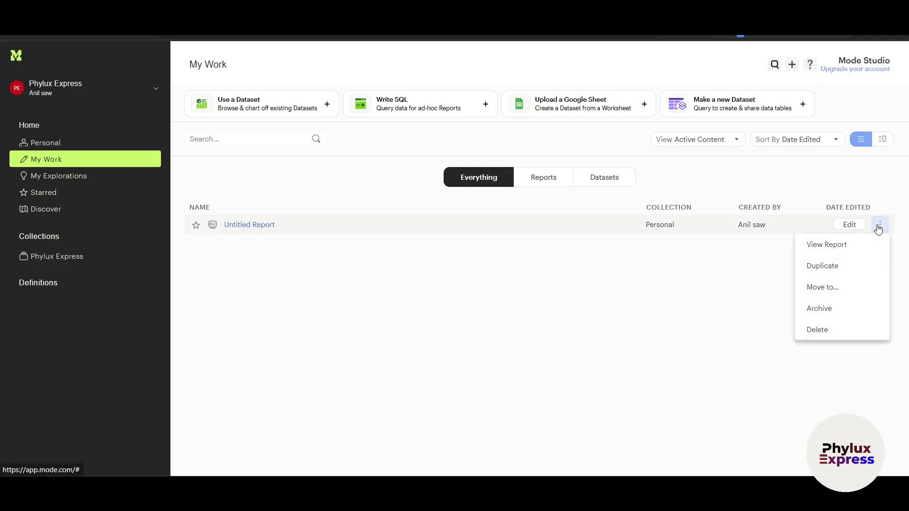
left_click(847, 243)
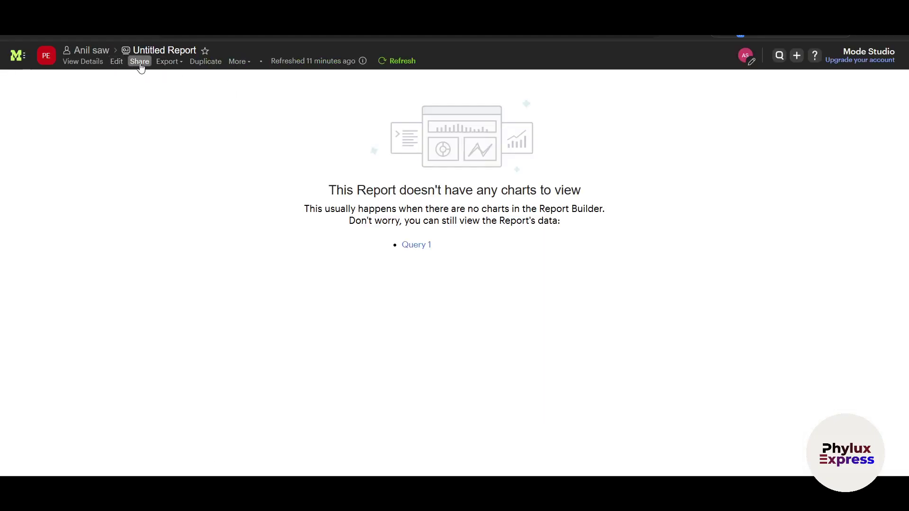
left_click(141, 64)
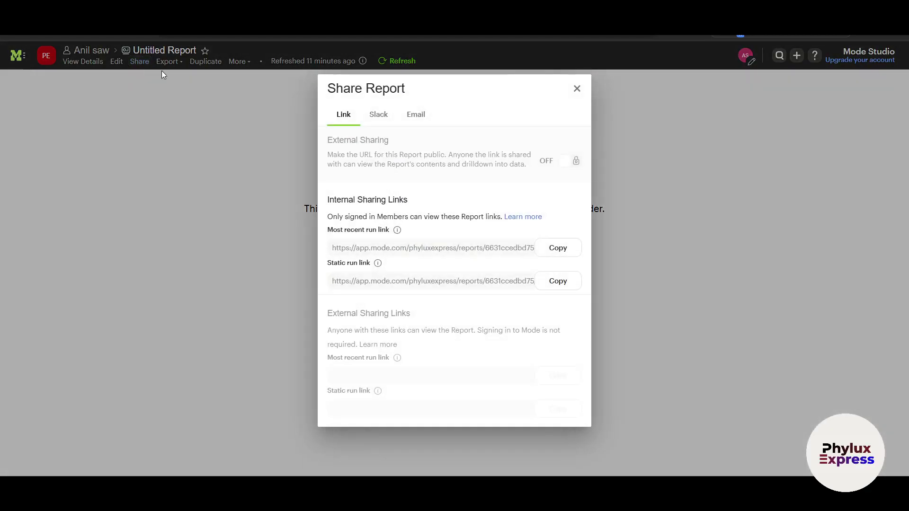
left_click(377, 115)
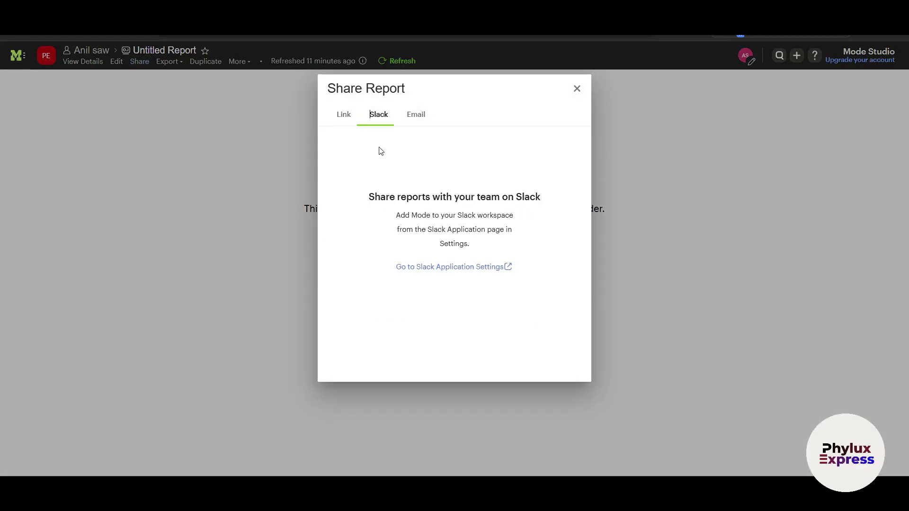
left_click(415, 116)
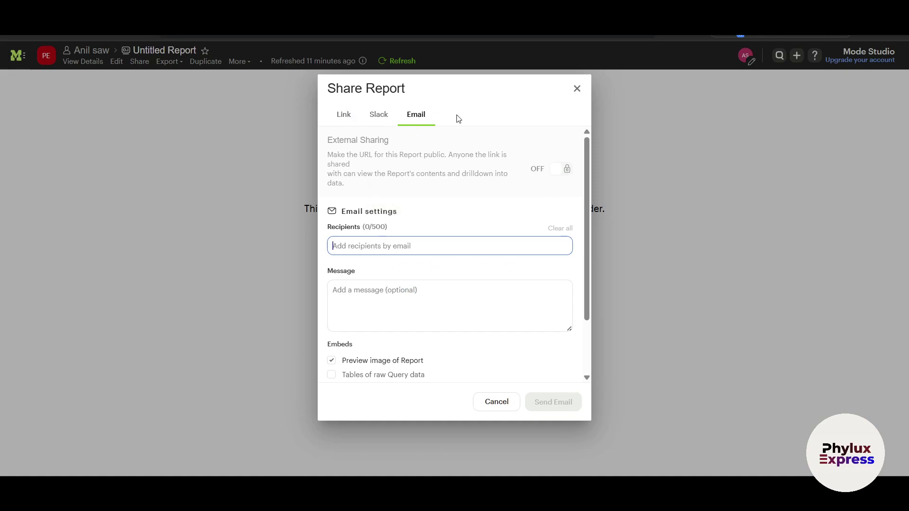
left_click(576, 89)
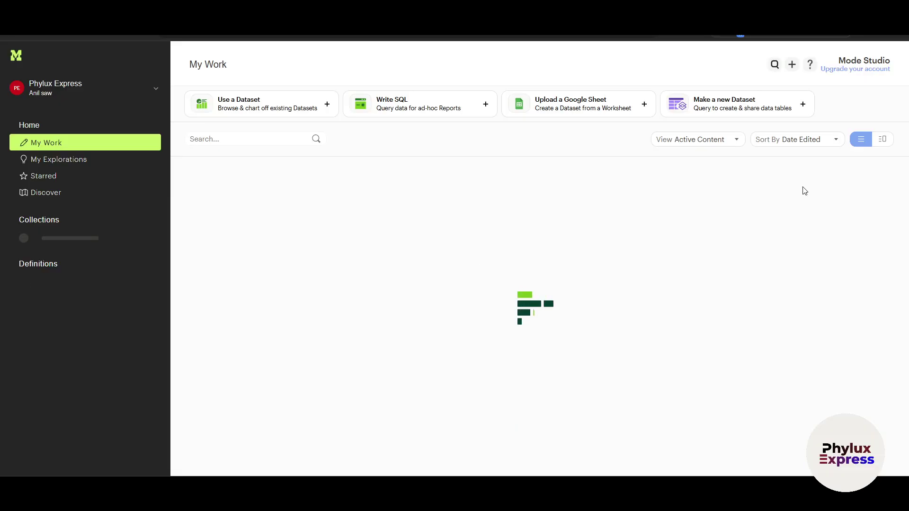
From My Work, open the Untitled Report for editing and review its link and Slack sharing options, then close them
left_click(847, 225)
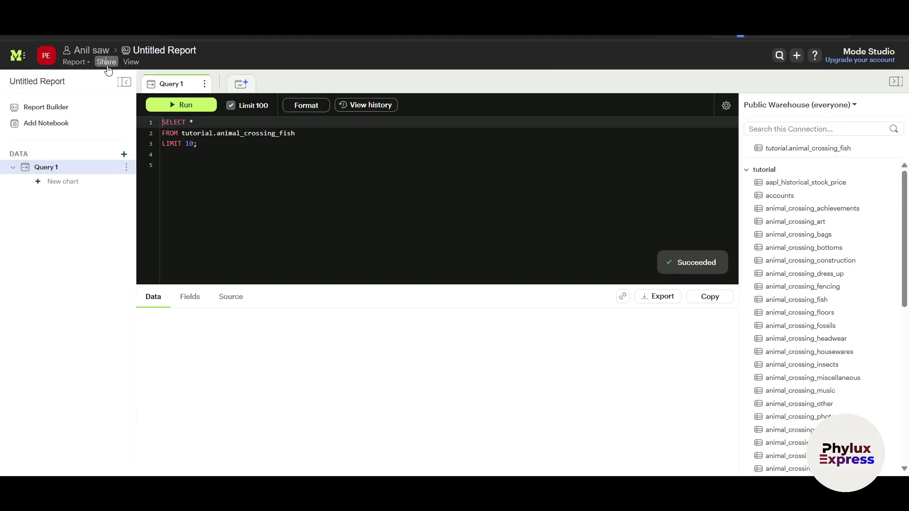
left_click(106, 63)
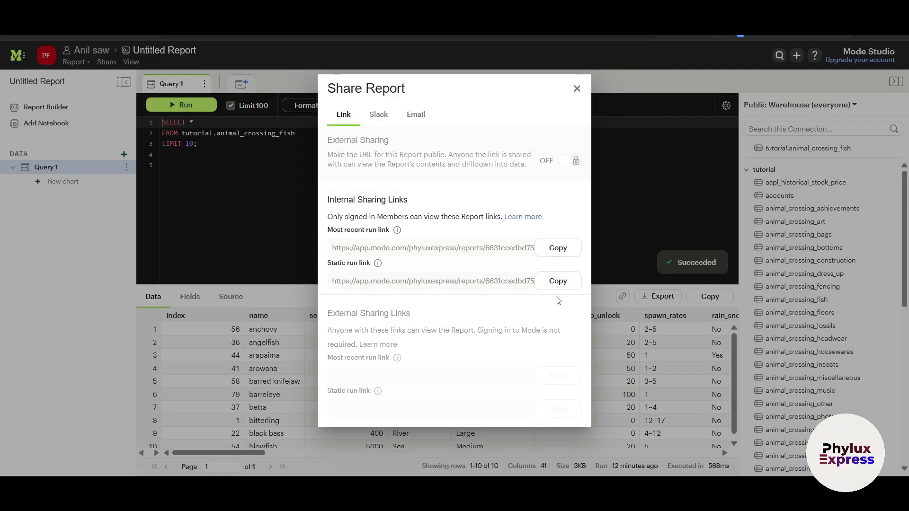
left_click(379, 115)
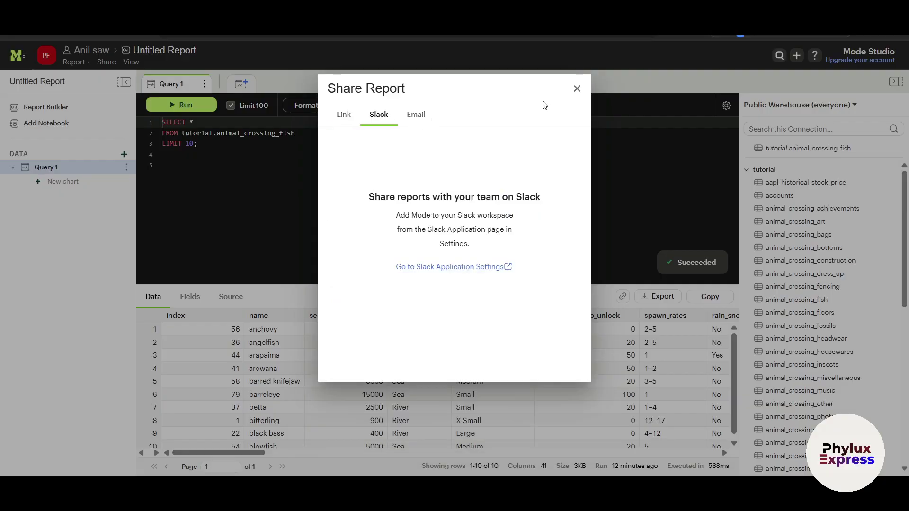
left_click(577, 89)
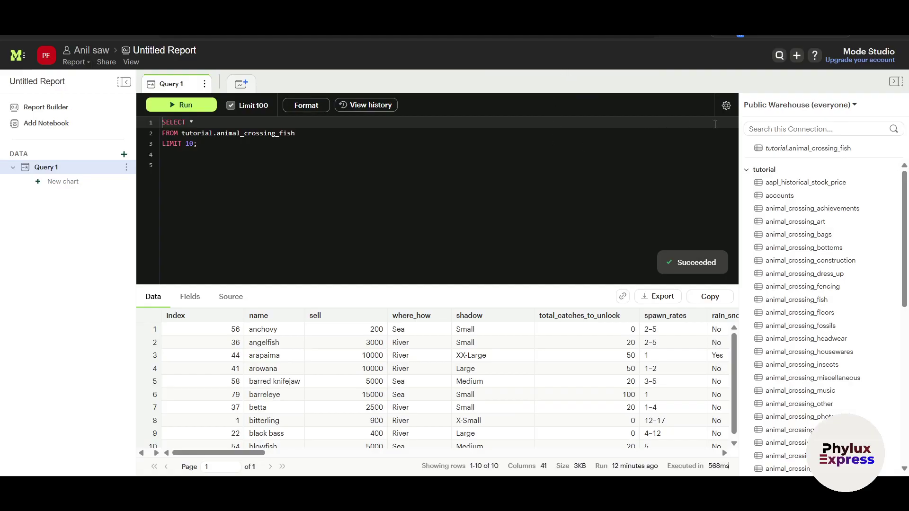
key("Down")
key("Down")
key("Down")
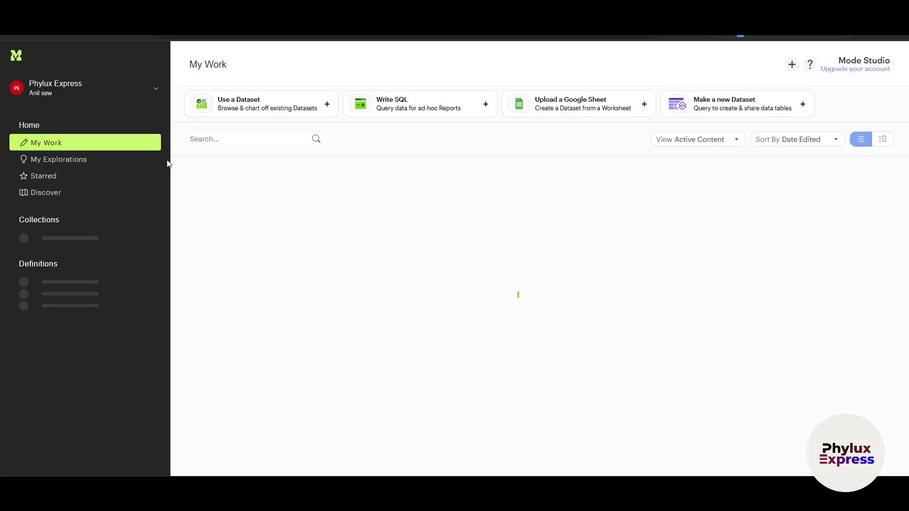